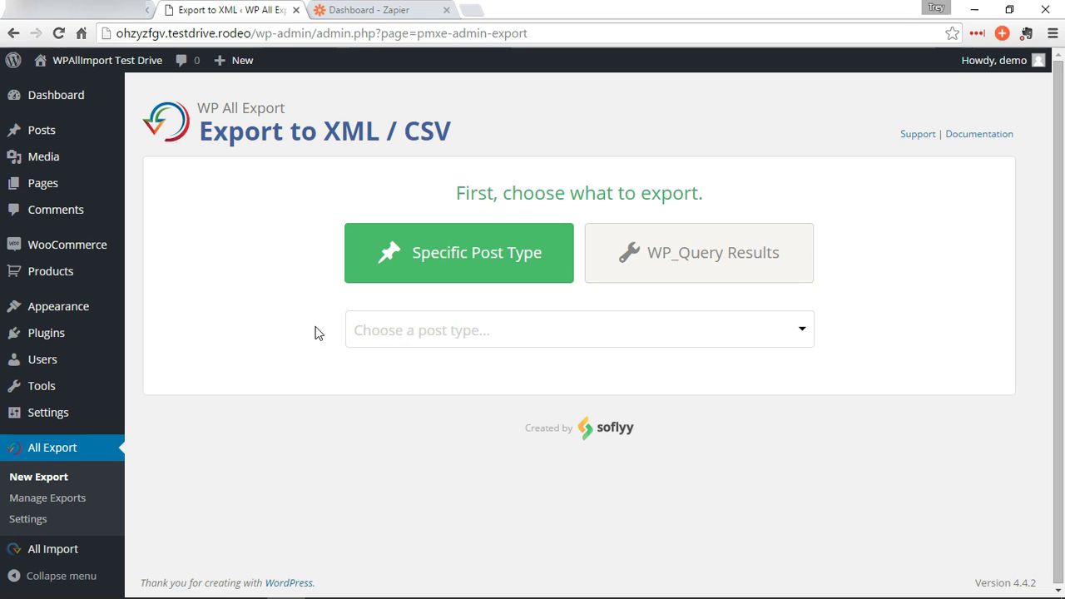
Step: Choose Users as the post type to export
click(449, 337)
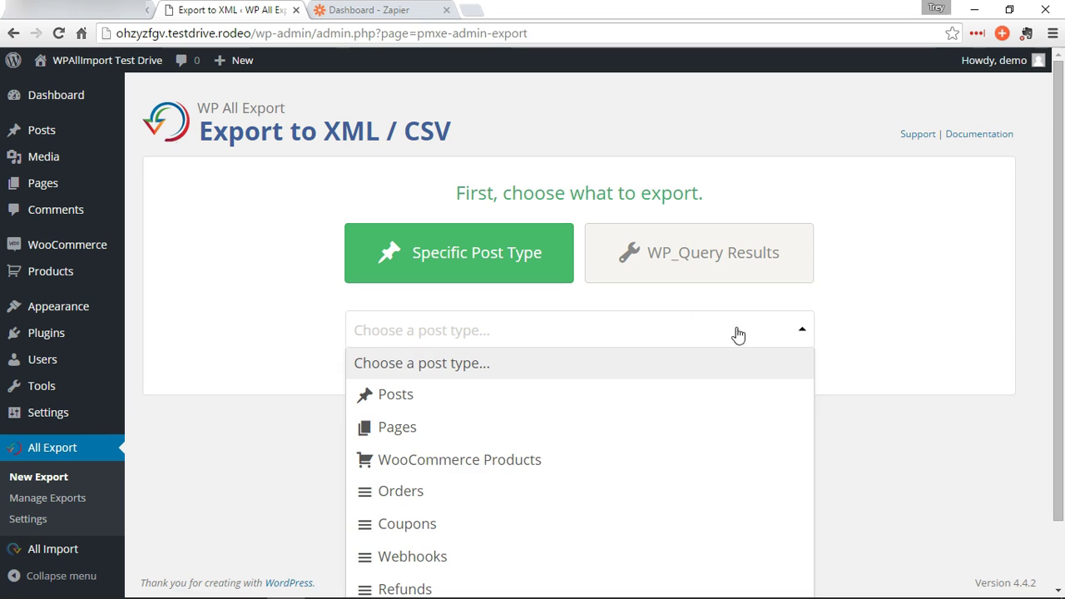
scroll(652, 337, down, 2)
click(421, 542)
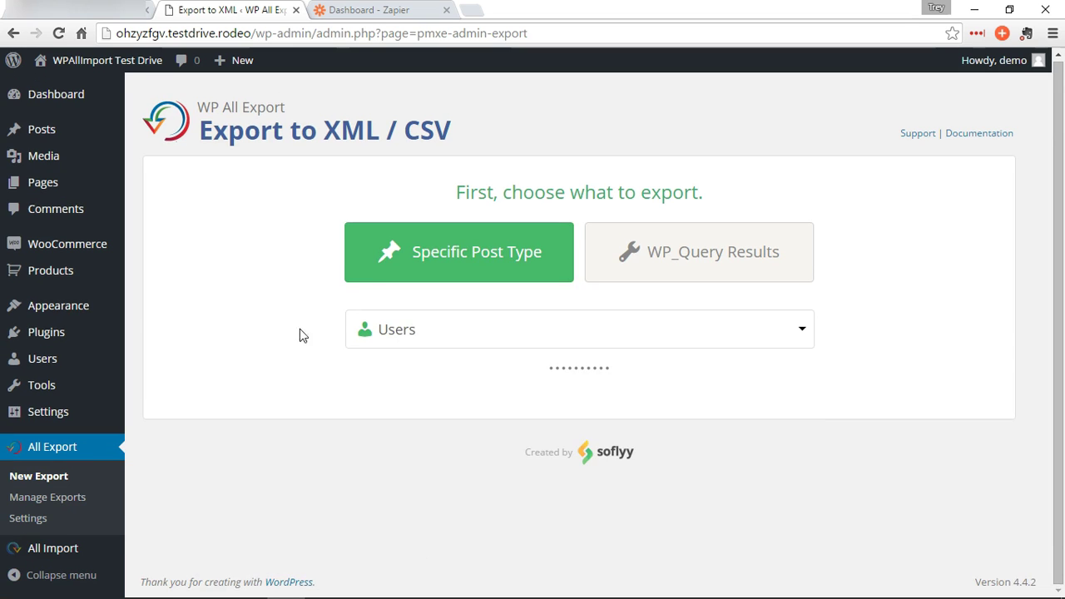
scroll(244, 280, down, 1)
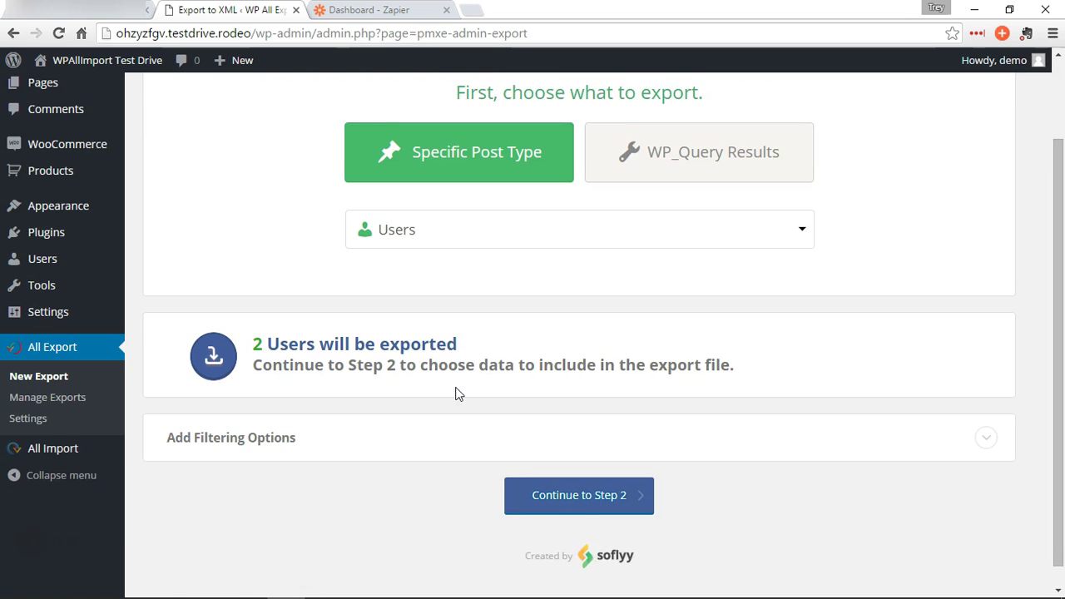
Step: Add a filtering rule exporting only users whose Registered Date is equal to or greater than "7 days ago"
scroll(456, 392, down, 1)
click(262, 426)
scroll(305, 391, down, 2)
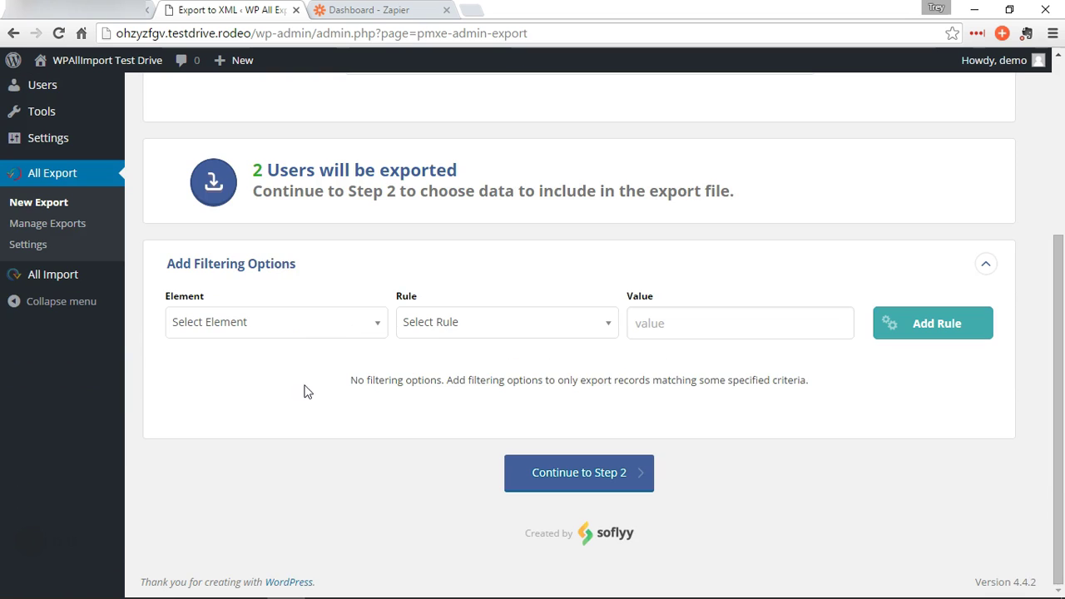
click(377, 323)
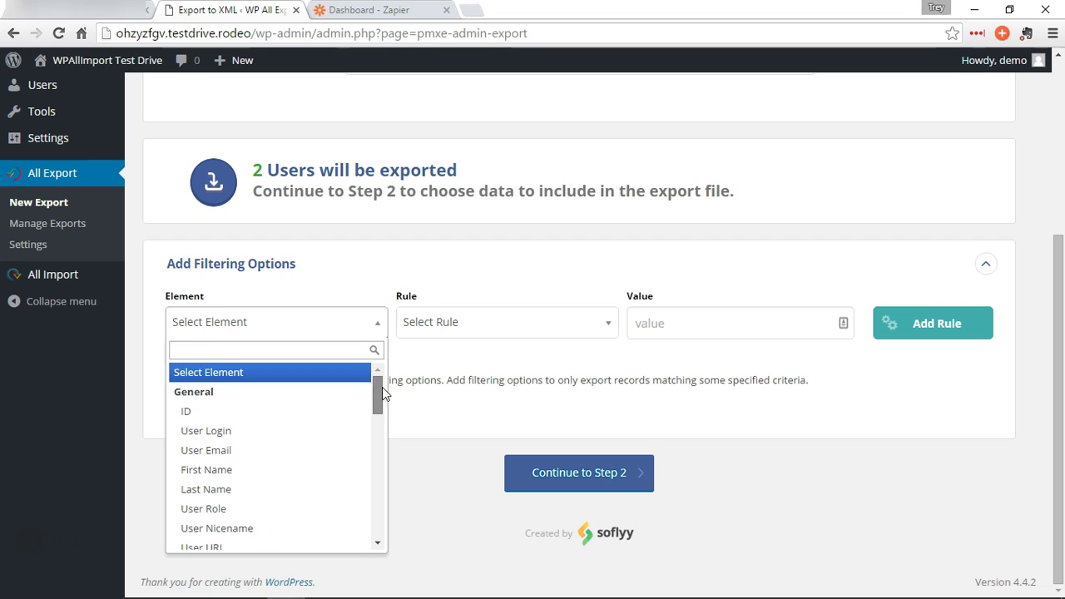
drag(382, 387, 379, 416)
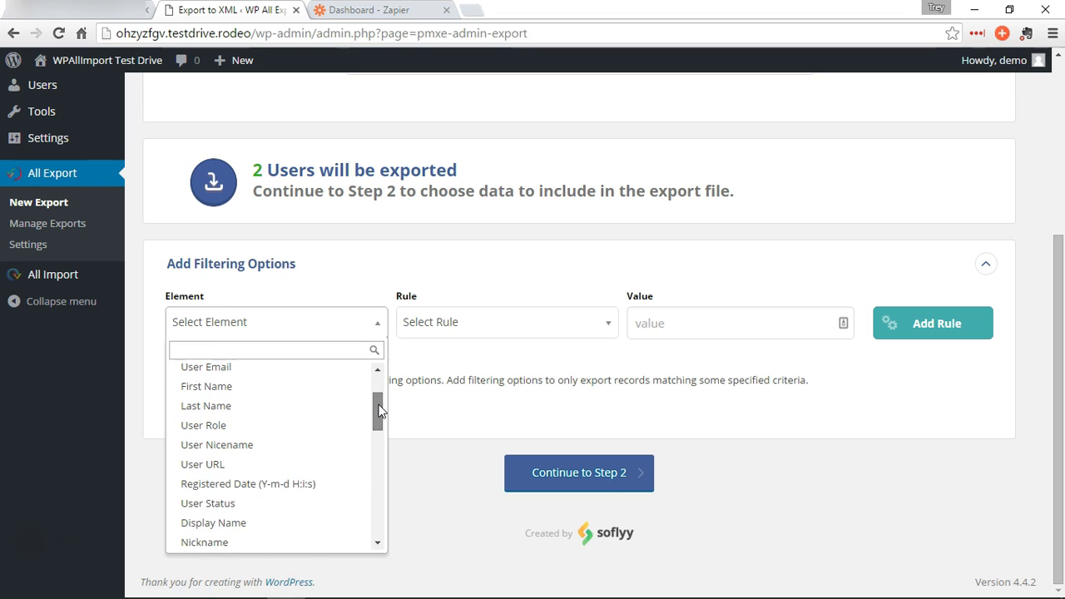
click(253, 483)
click(421, 321)
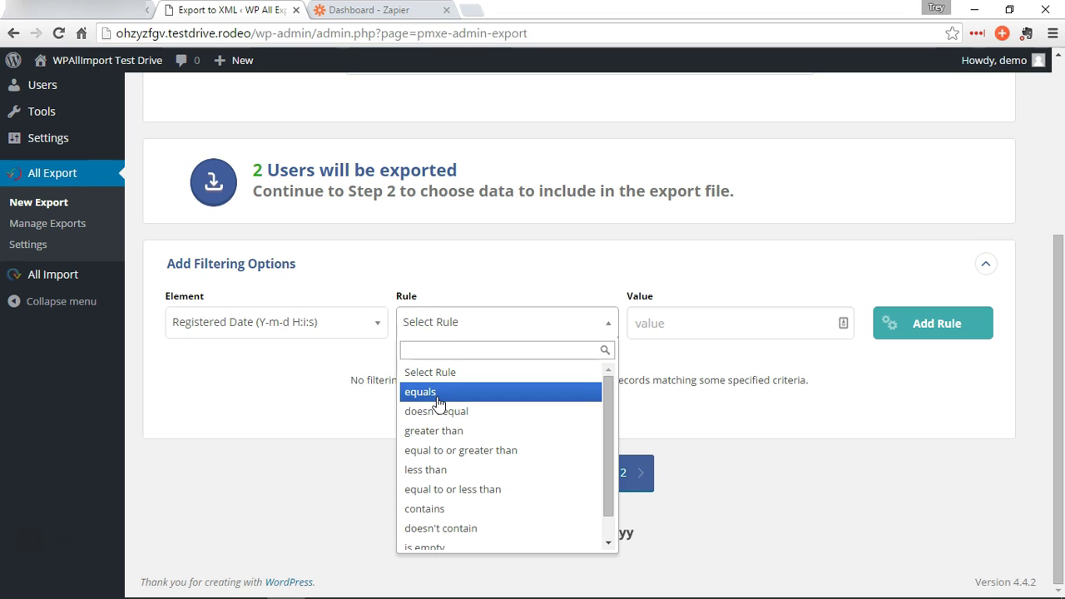
click(450, 450)
click(666, 319)
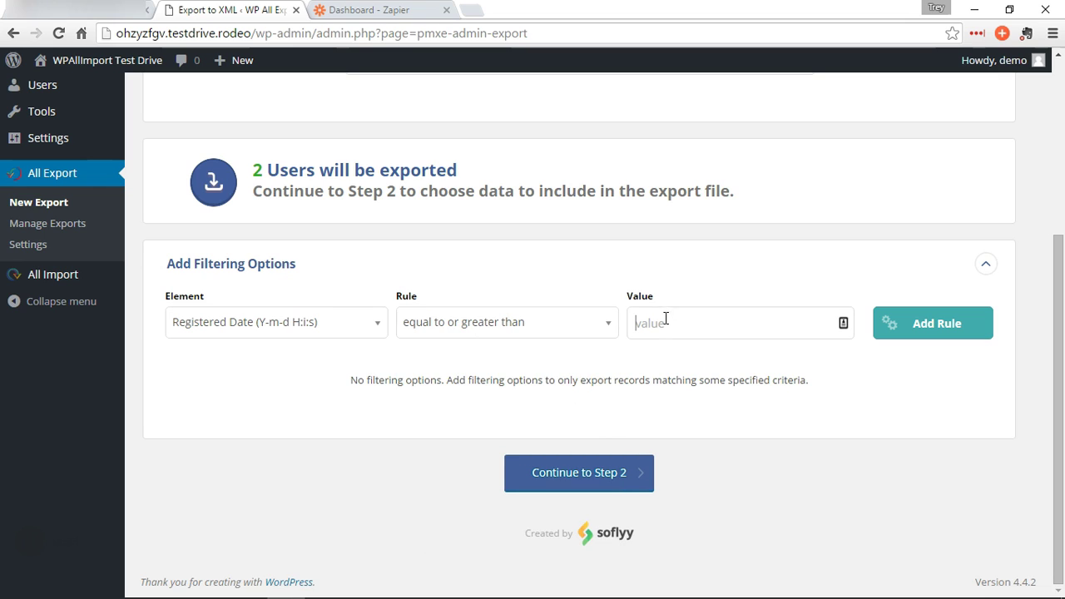
text(7 days ago)
click(928, 331)
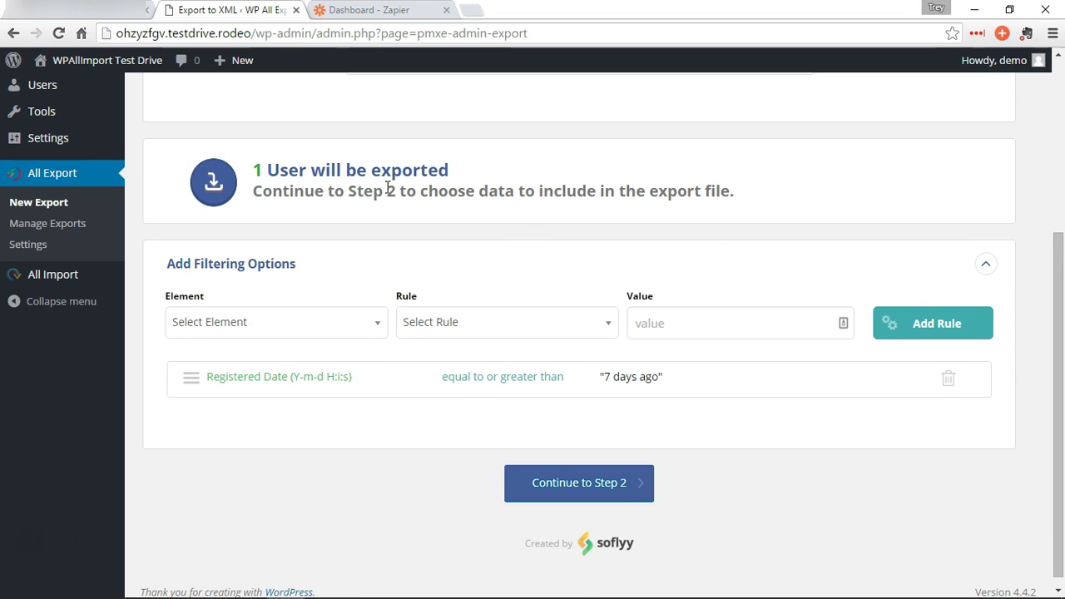
Step: Proceed to the export's final settings, keeping the ID, User Email and User Login fields in comma-delimited CSV format
click(614, 486)
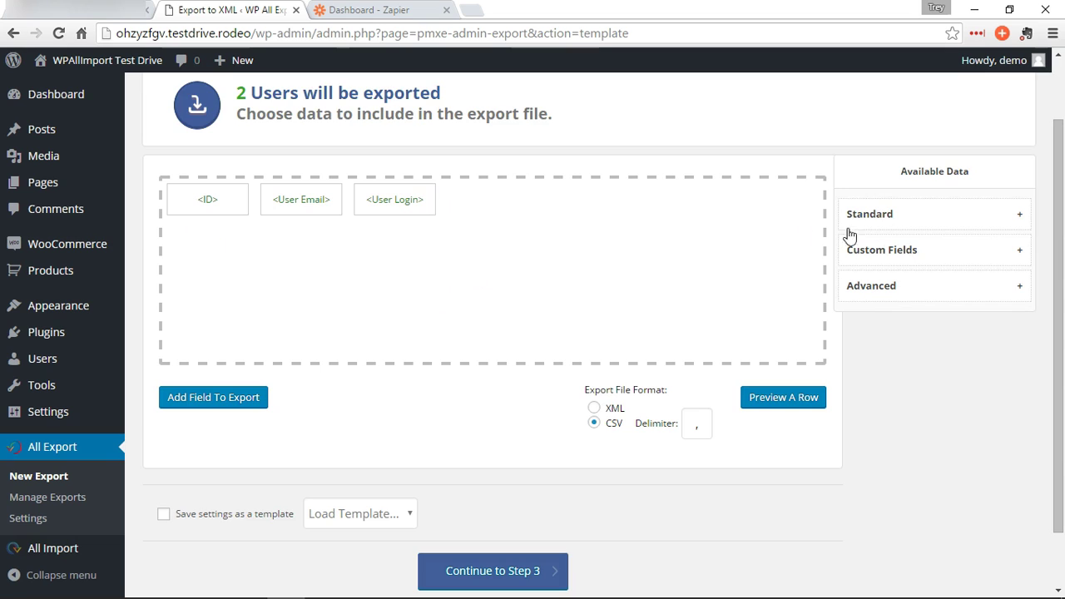
scroll(478, 449, down, 1)
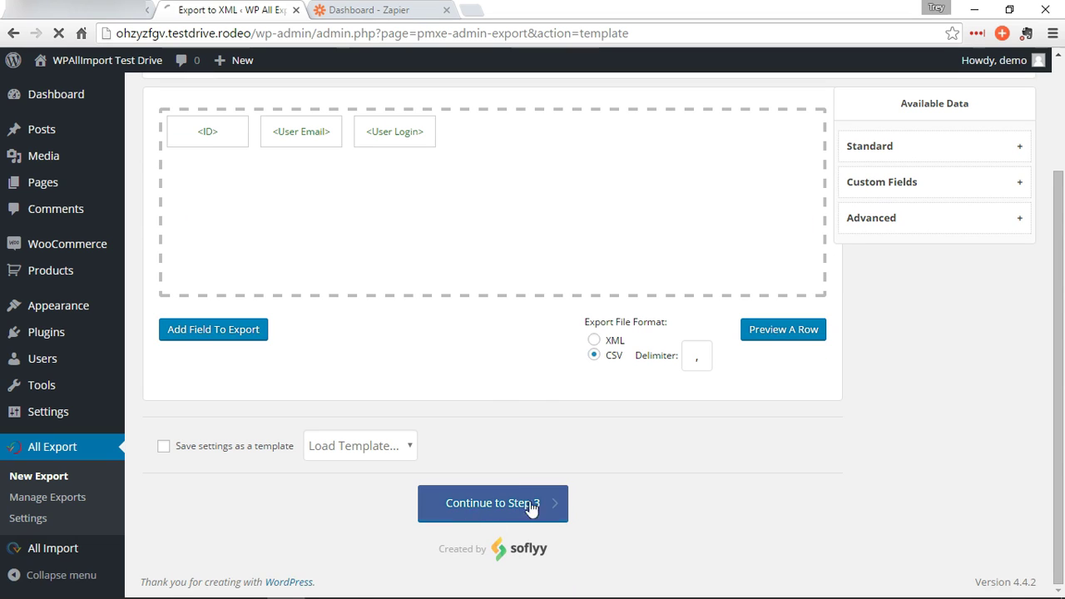
click(530, 505)
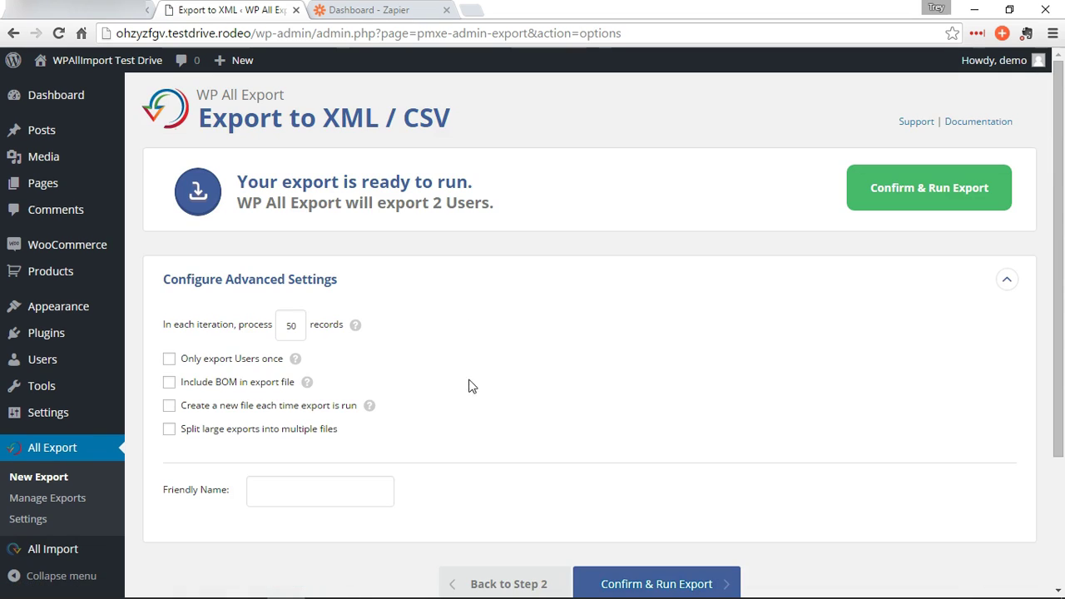
Step: Give the user export a friendly name and run it with the default advanced settings
scroll(326, 391, down, 2)
click(285, 337)
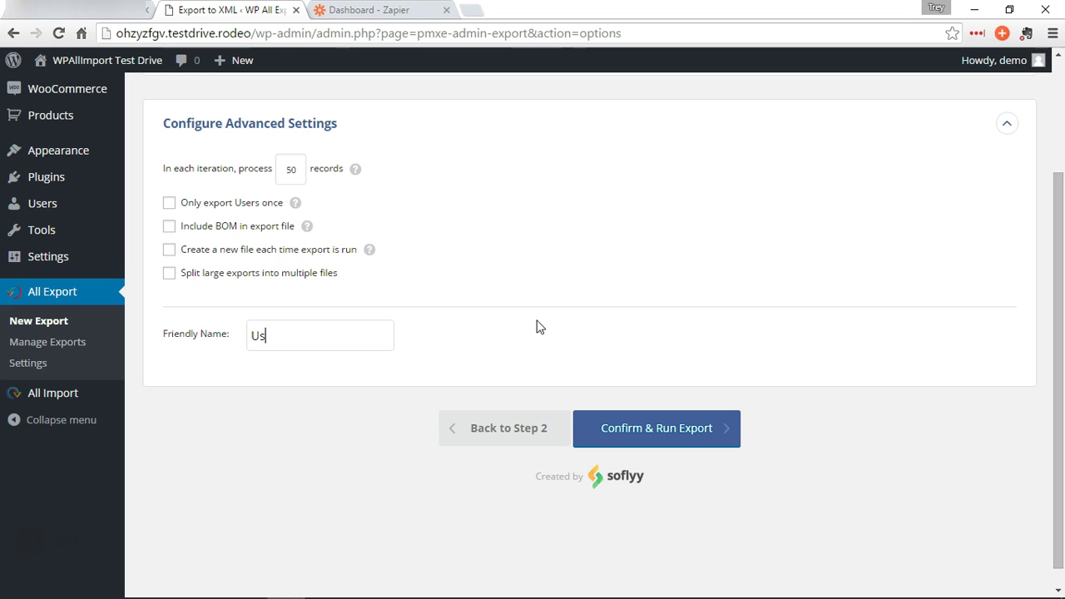
text(xport)
click(632, 429)
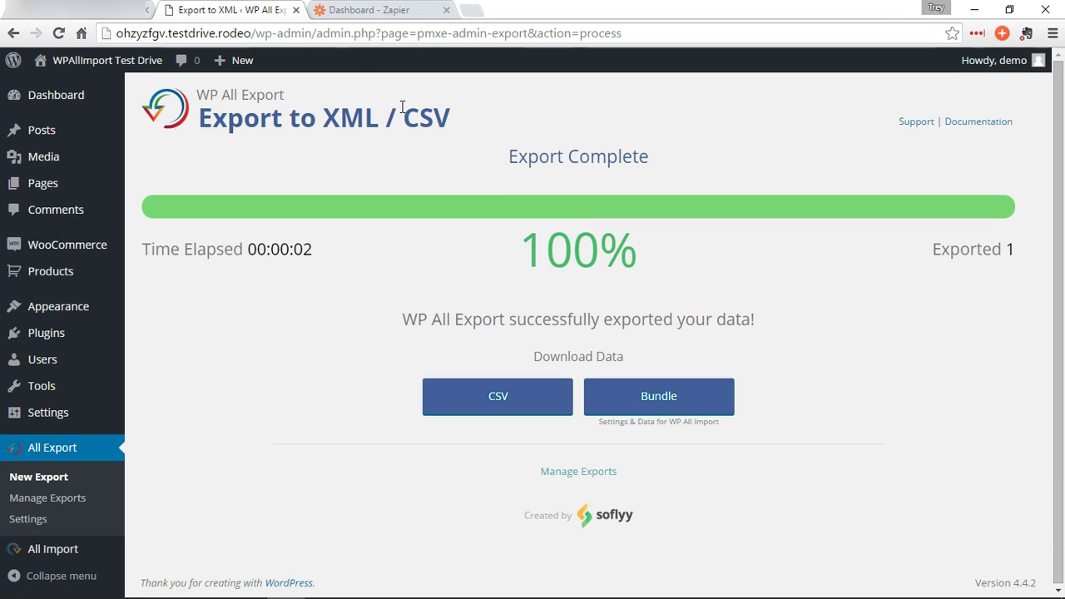
Step: Switch to Zapier and make a new Zap triggered by New Export Complete in WP All Export Pro
click(368, 10)
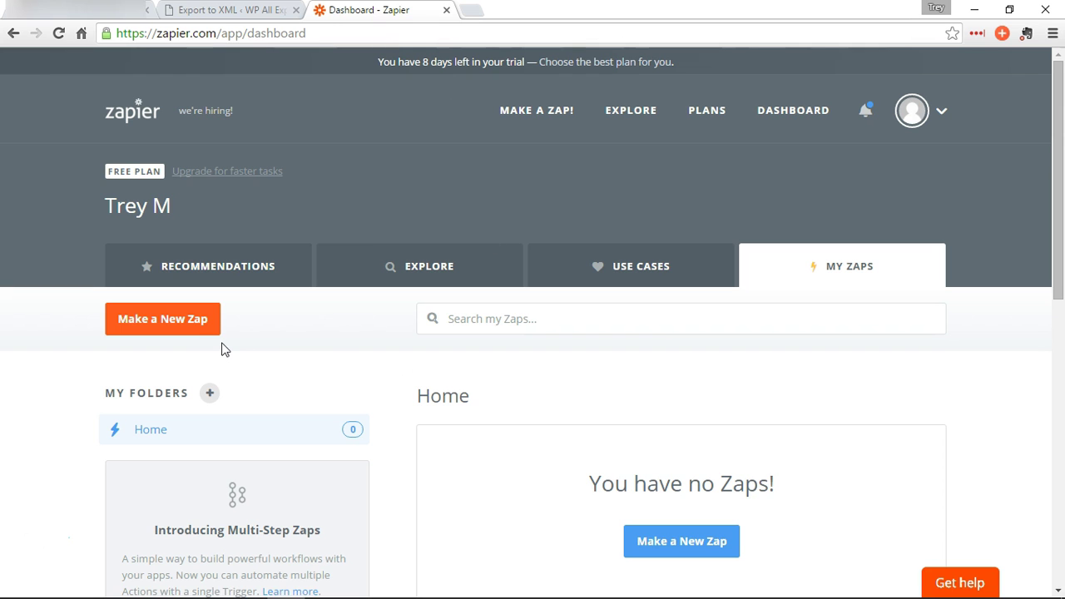
click(164, 321)
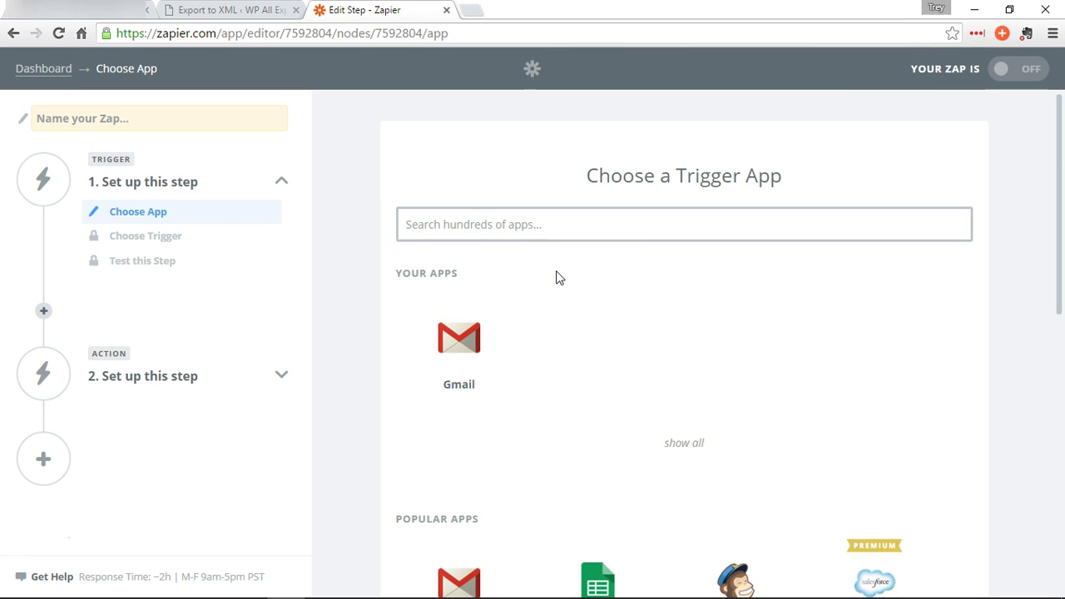
text(Wp)
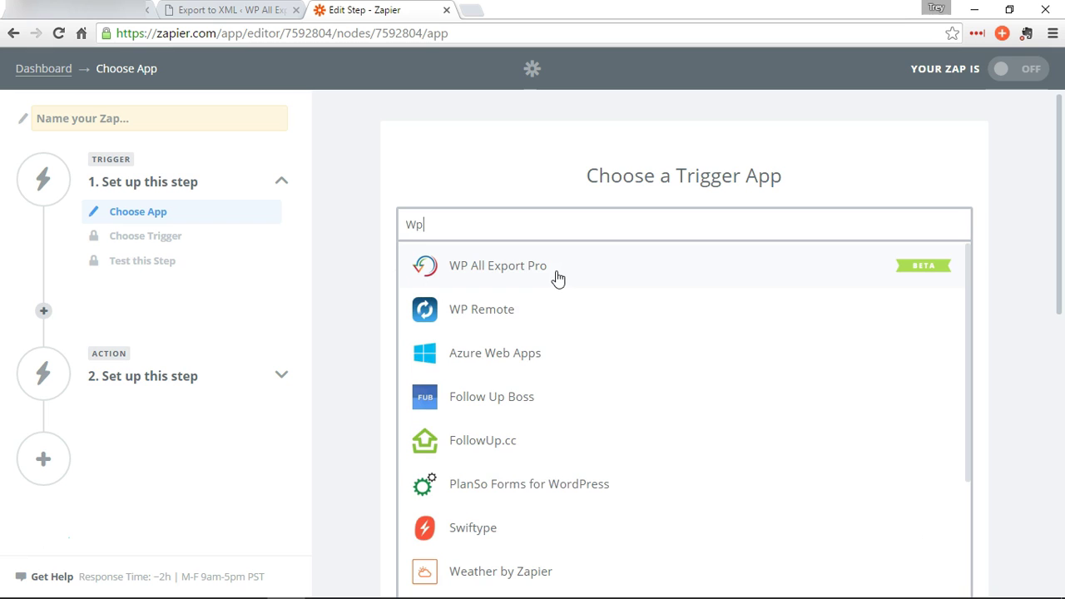
click(557, 278)
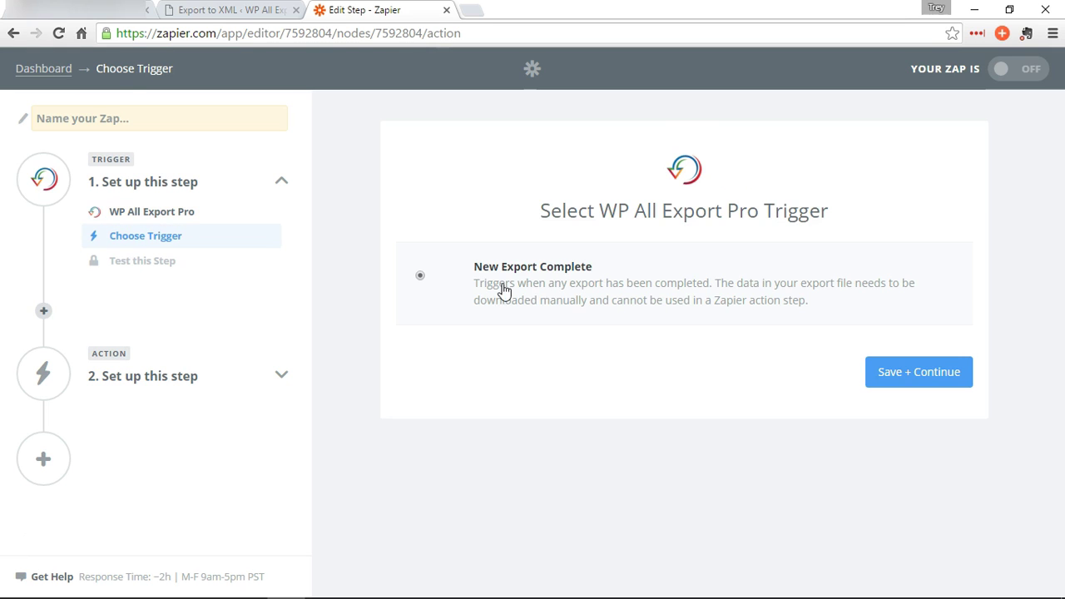
click(929, 380)
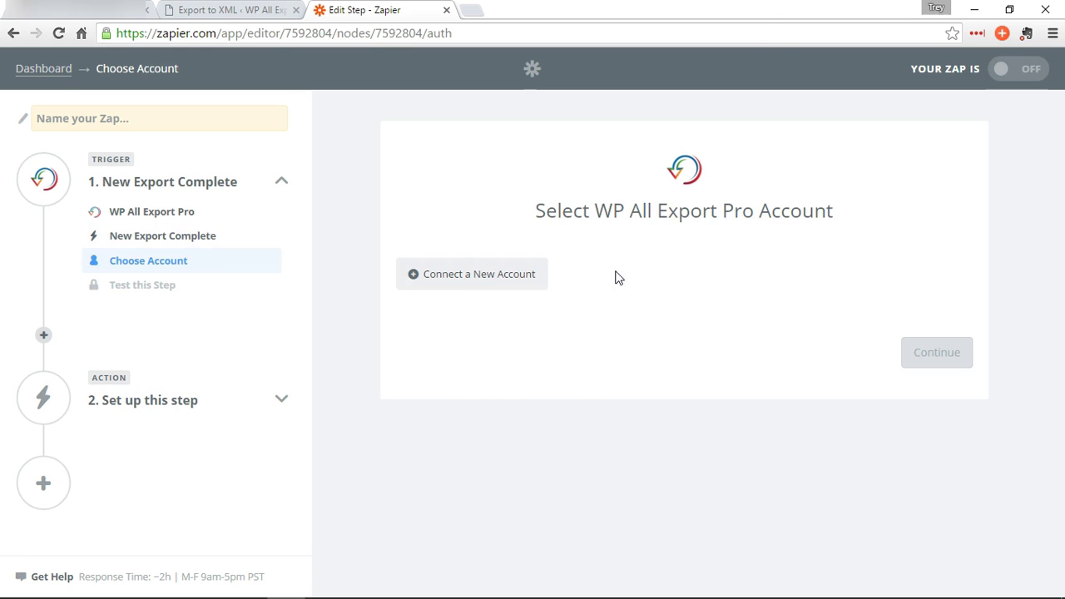
click(491, 283)
drag(407, 8, 589, 23)
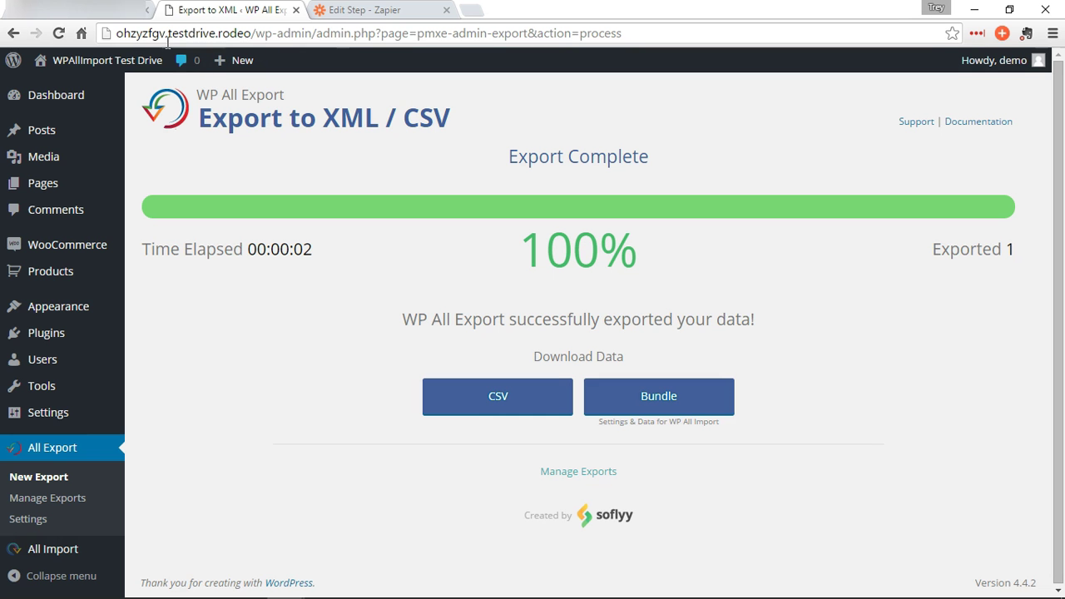
click(119, 33)
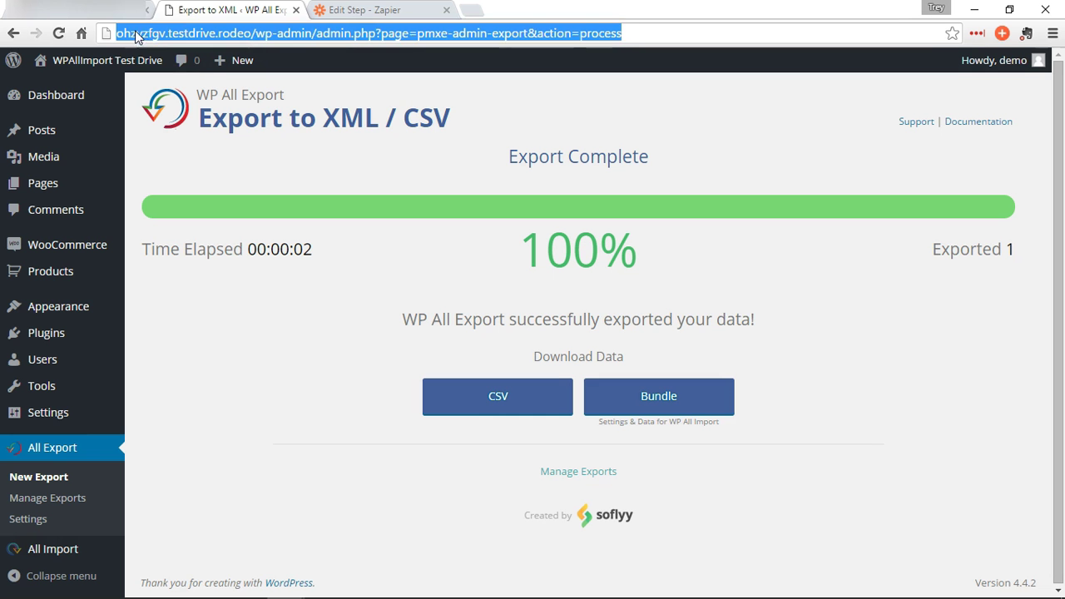
click(119, 34)
drag(118, 33, 250, 40)
key(ctrl+c)
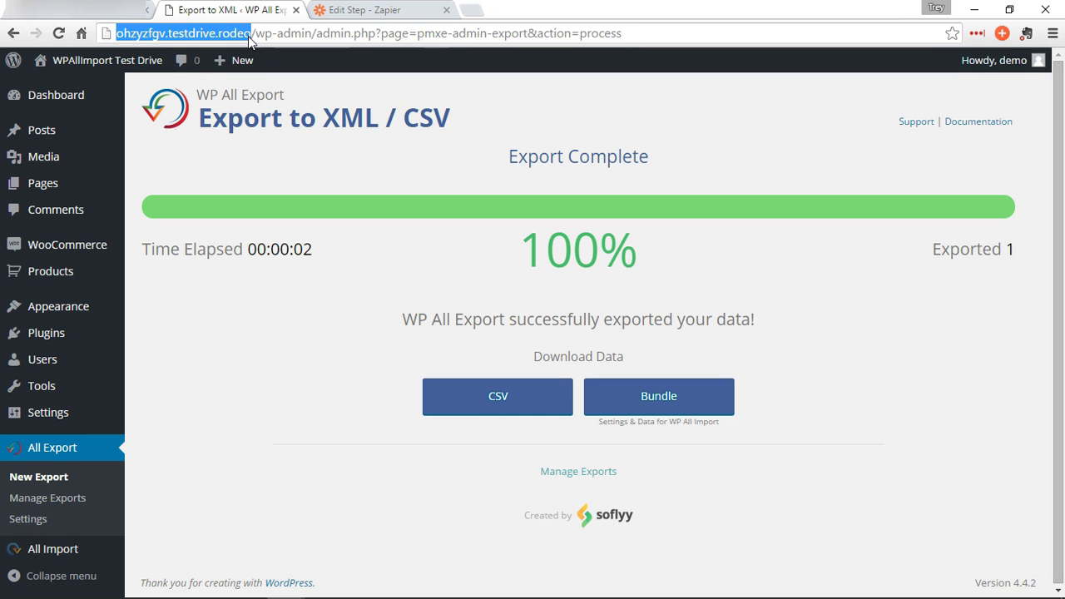
click(285, 582)
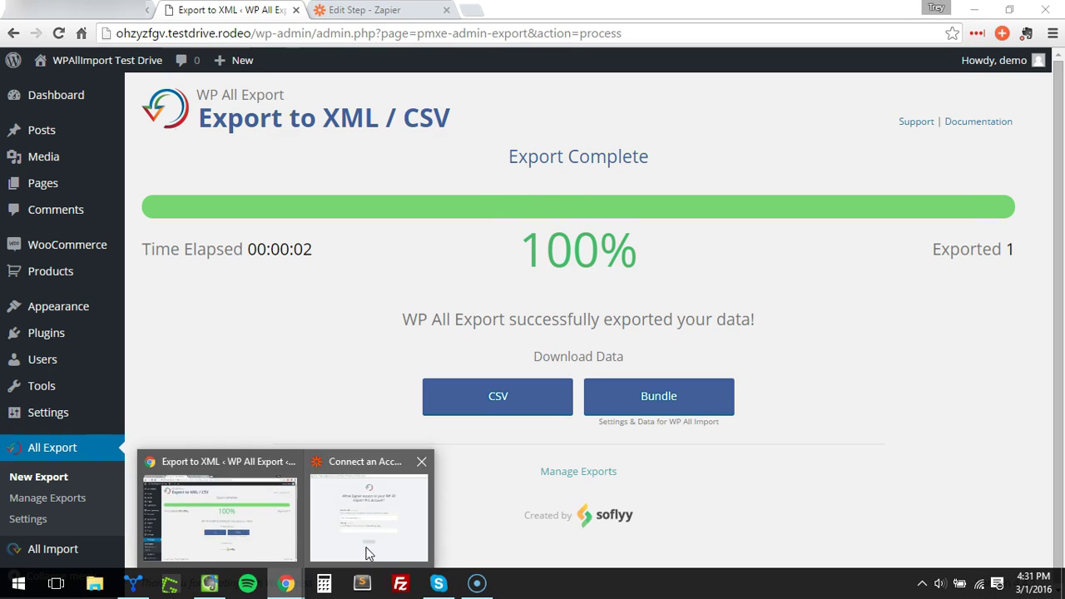
click(368, 550)
click(502, 314)
key(ctrl+v)
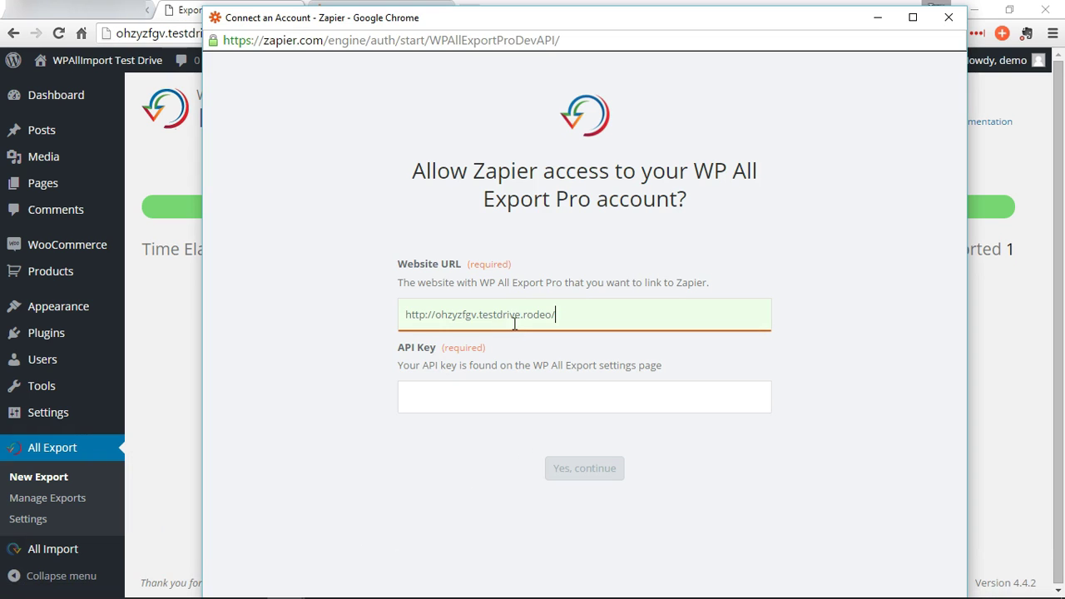
Step: Copy the API key from the WP All Export settings into Zapier's API Key field and authorize the account connection
click(545, 406)
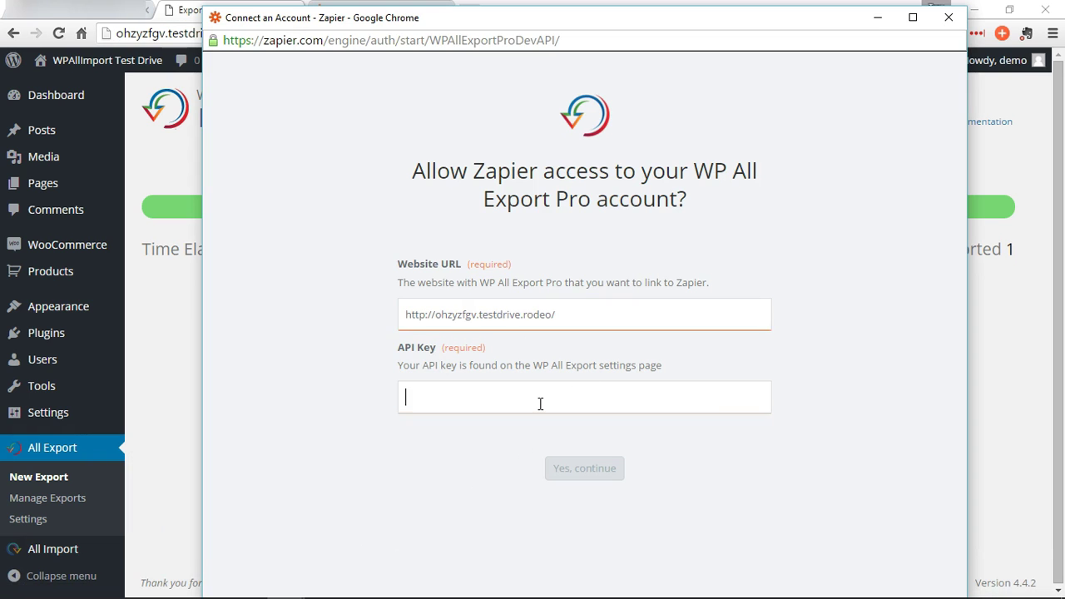
click(170, 343)
click(88, 521)
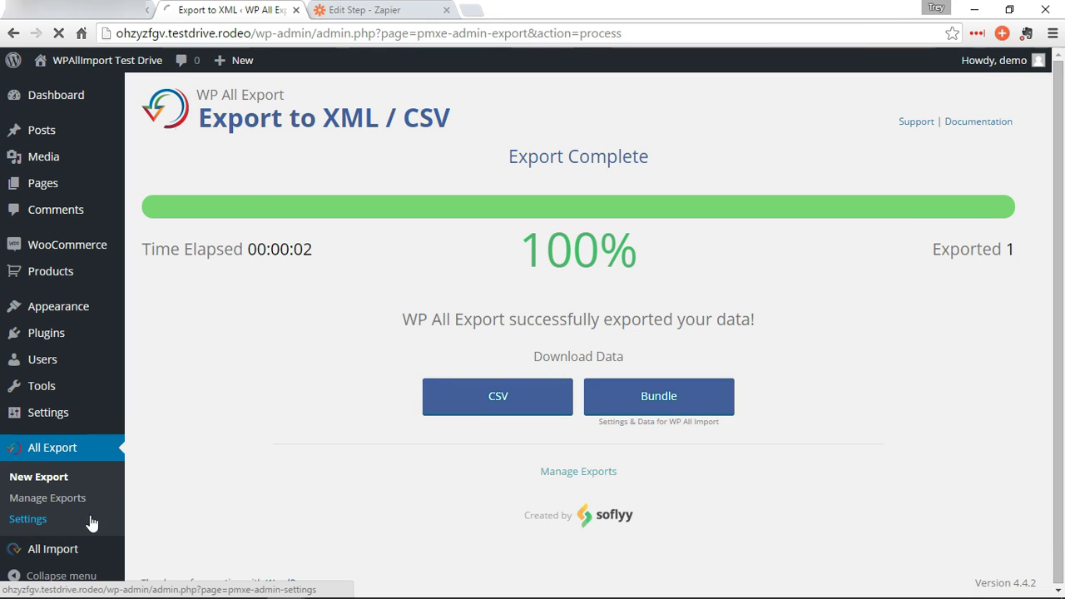
scroll(492, 286, down, 6)
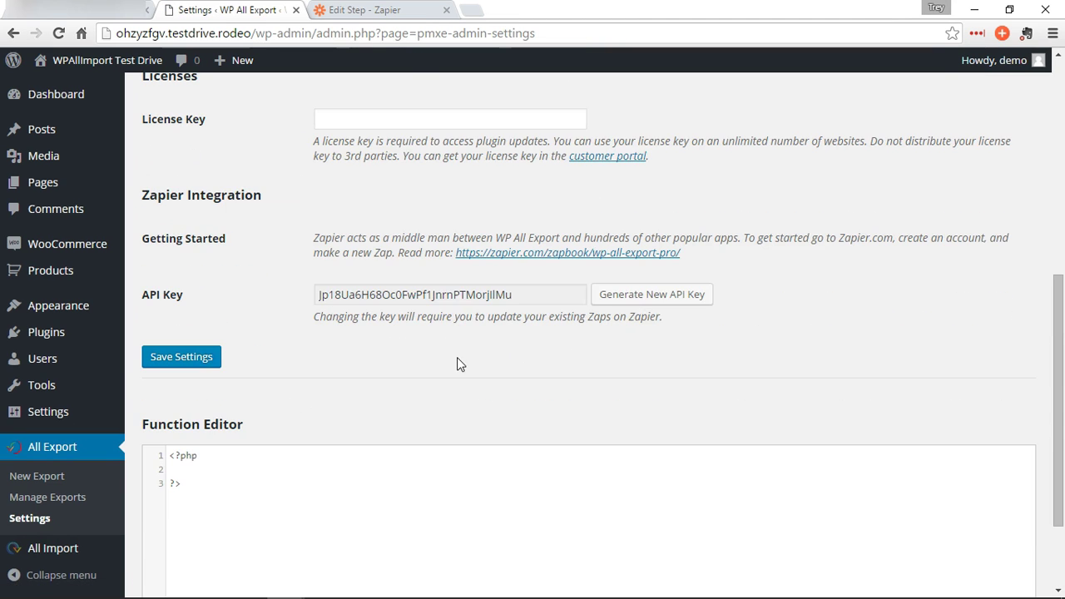
drag(534, 299, 299, 295)
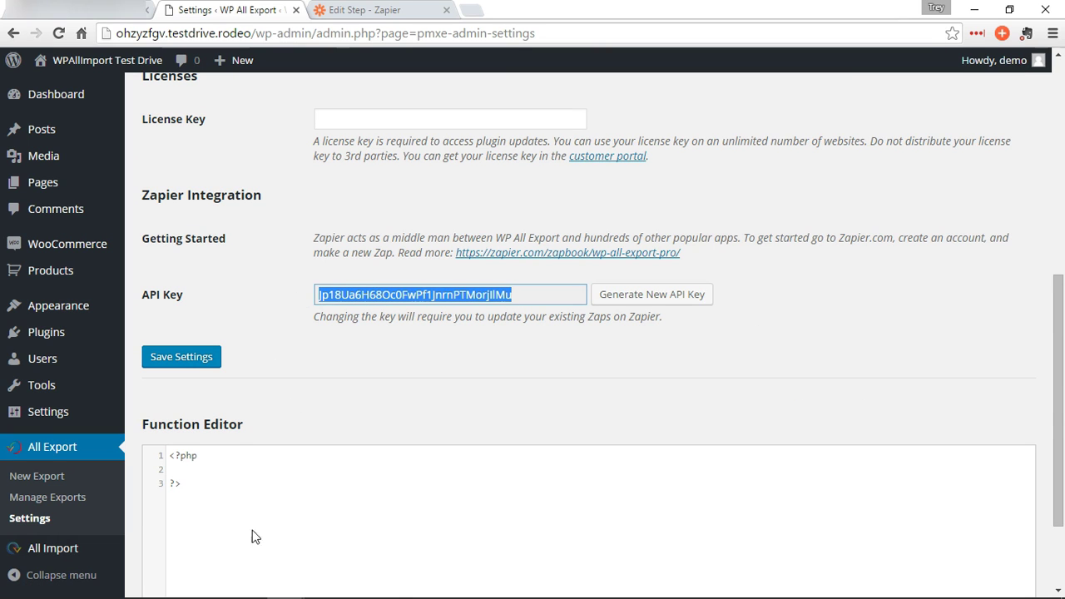
click(293, 591)
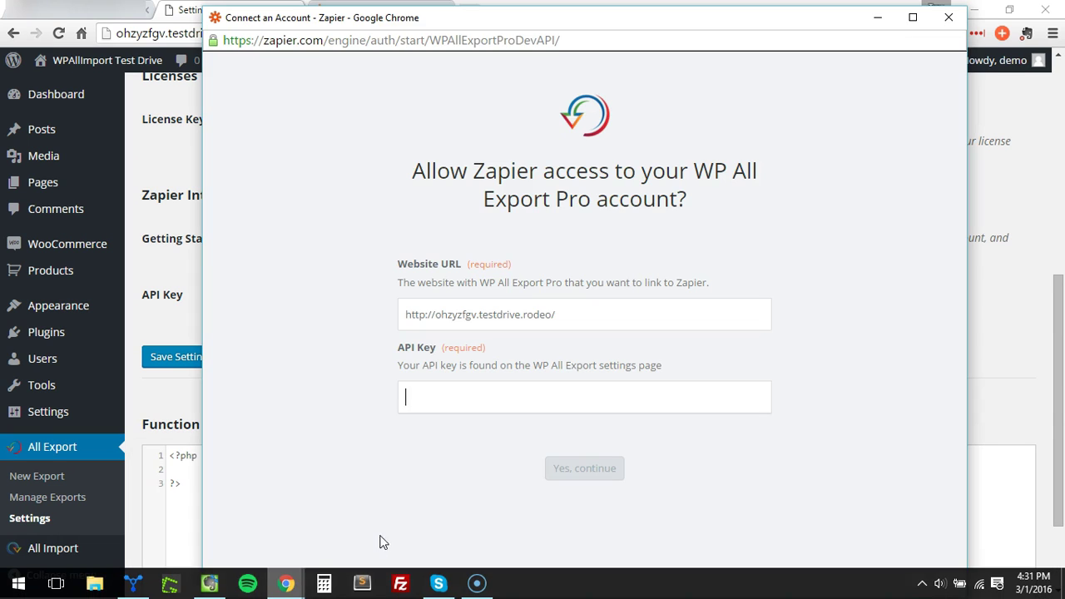
key(ctrl+v)
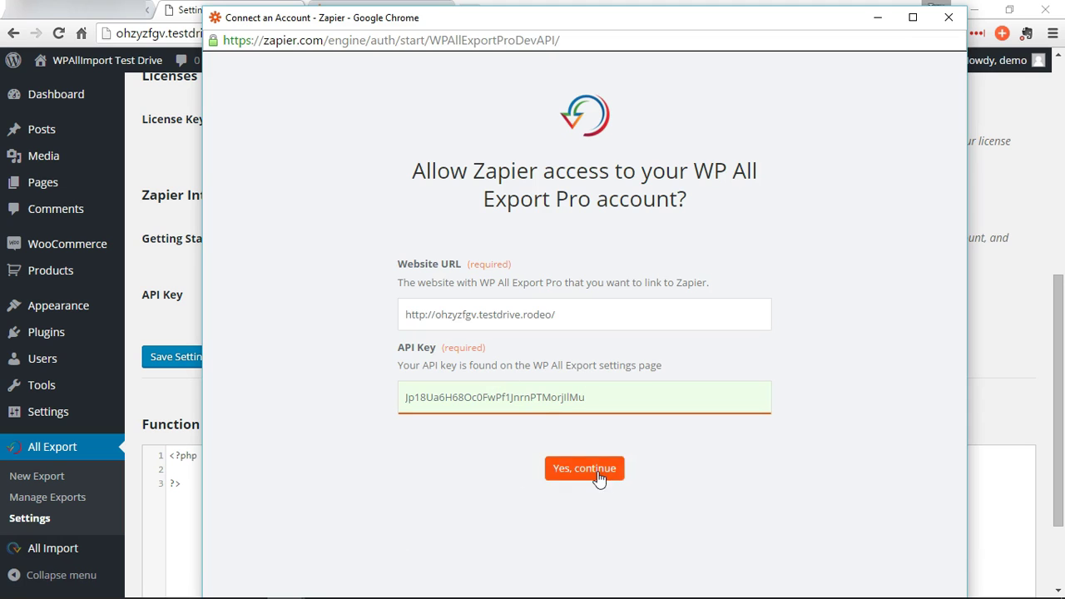
click(593, 471)
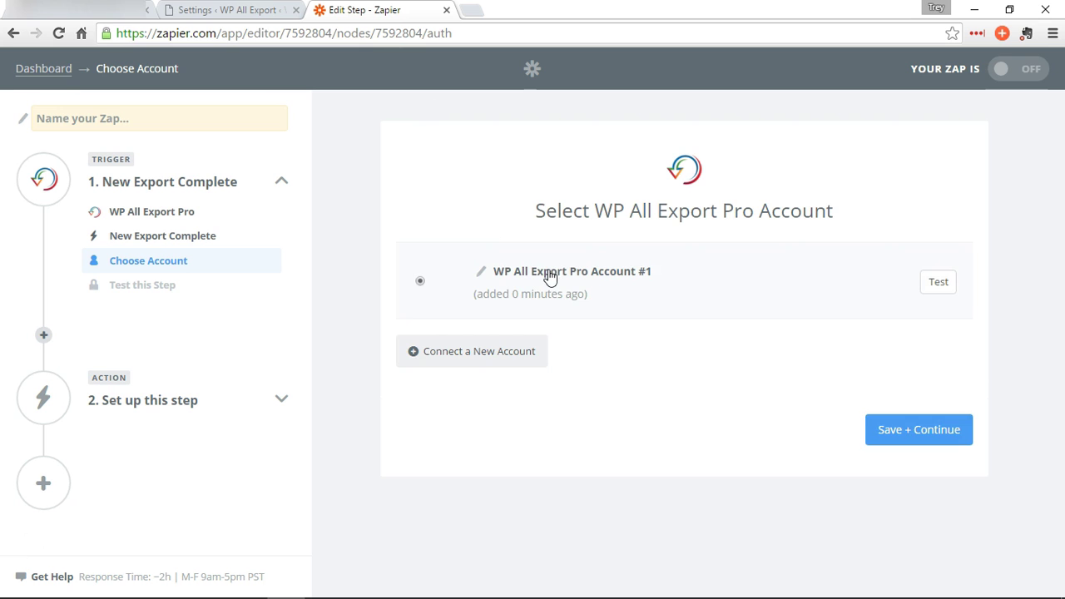
Step: Save the connected account for the trigger and test it by fetching an existing export, continuing to the action setup
click(918, 429)
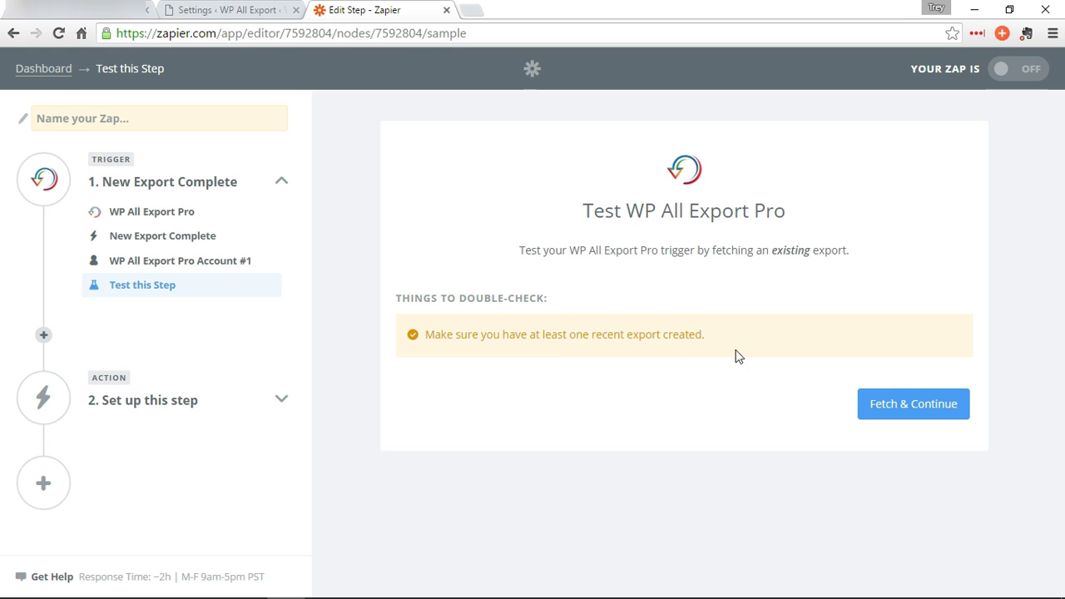
click(897, 417)
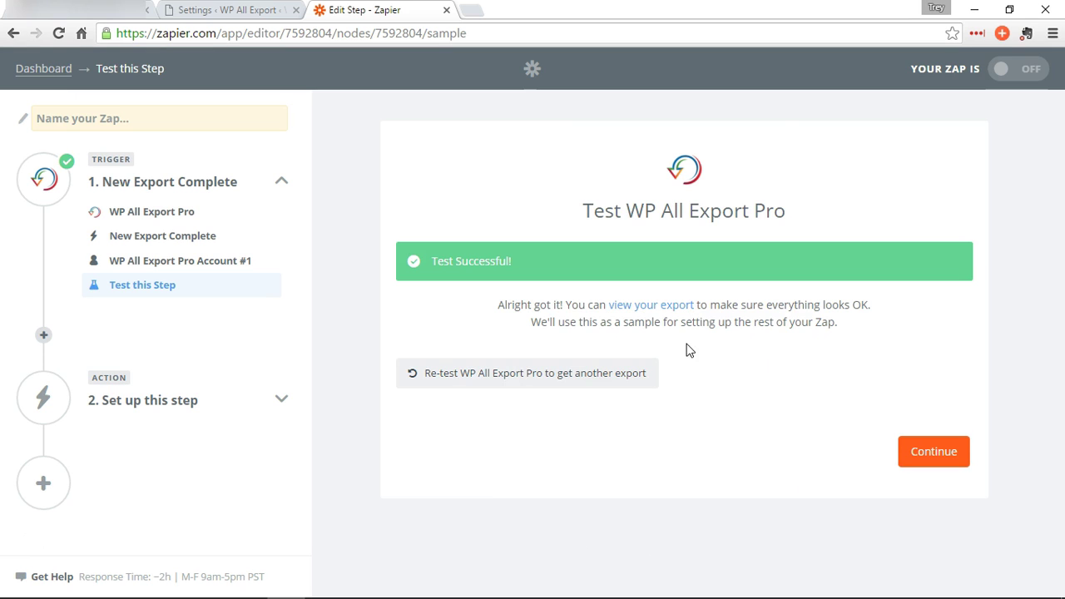
click(945, 462)
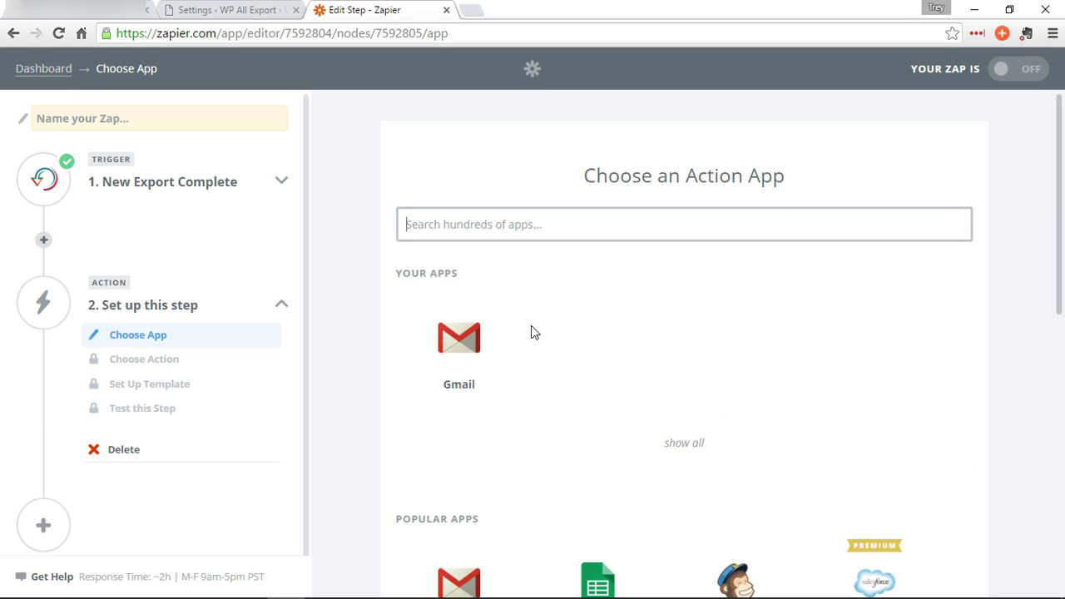
Step: Add a filter after the trigger so the Zap only runs when Export Name exactly matches Users Export, and continue to the action setup
click(44, 243)
click(193, 264)
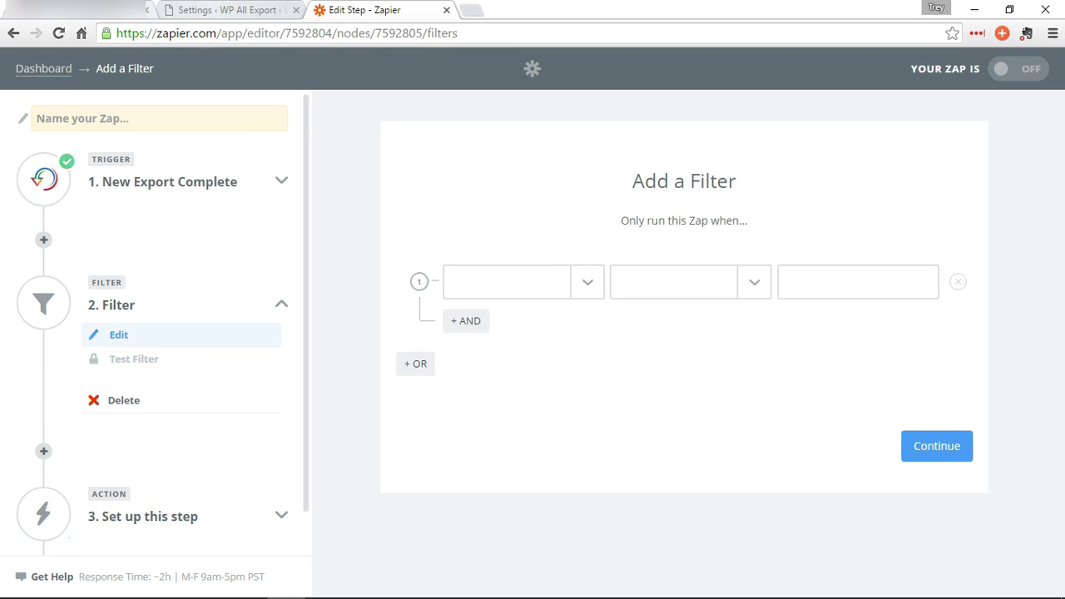
click(587, 283)
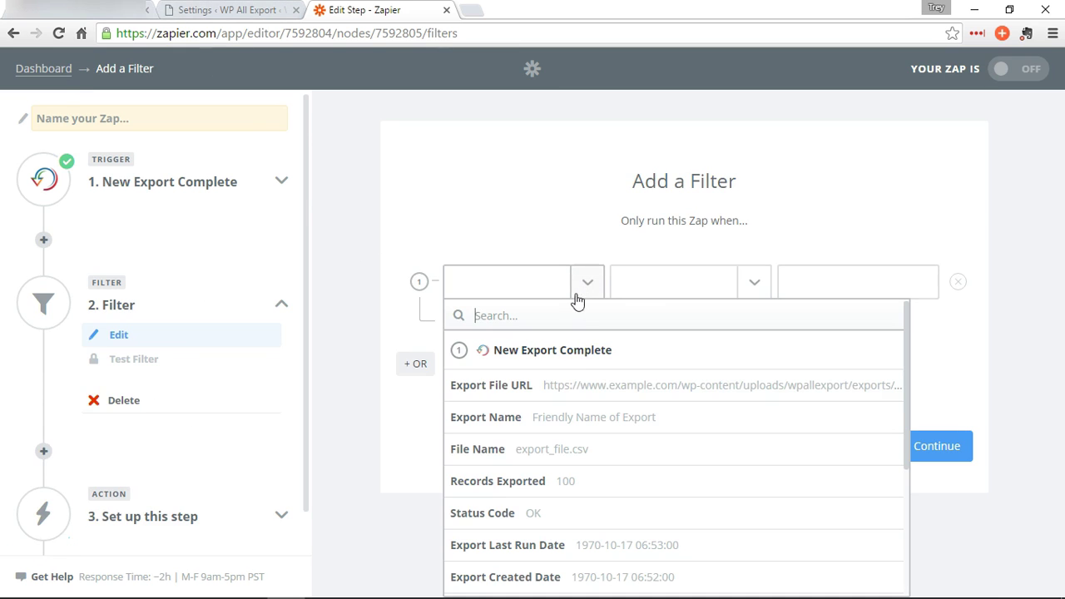
click(547, 419)
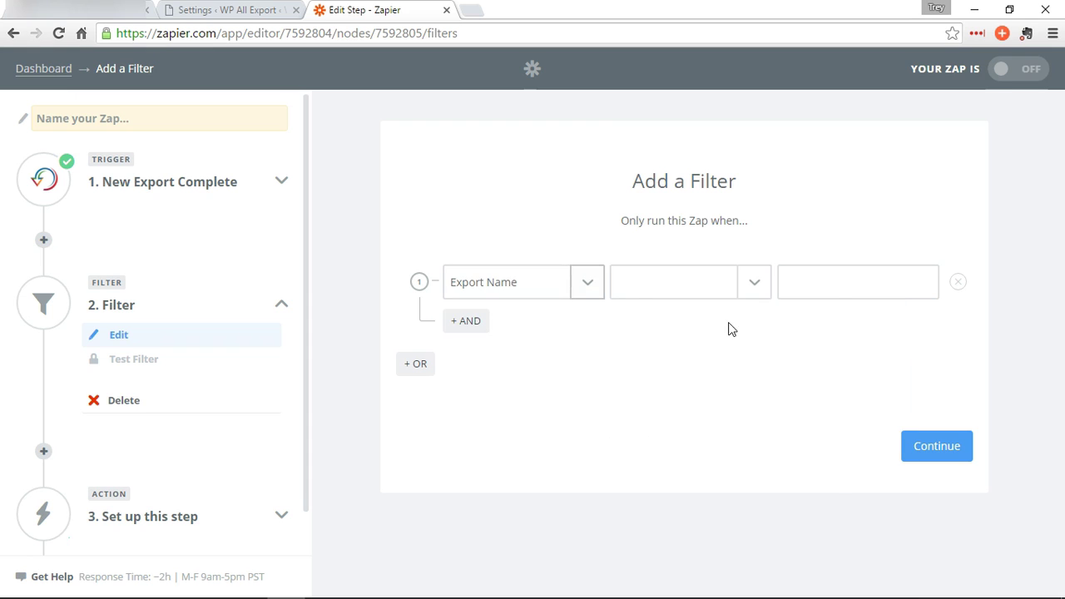
click(750, 284)
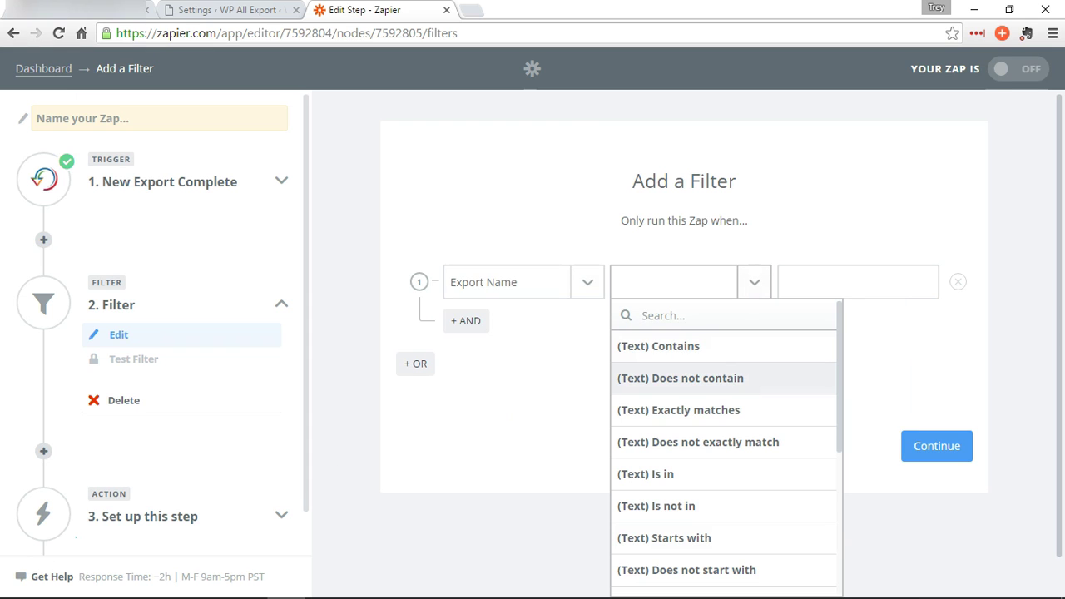
click(713, 410)
click(846, 280)
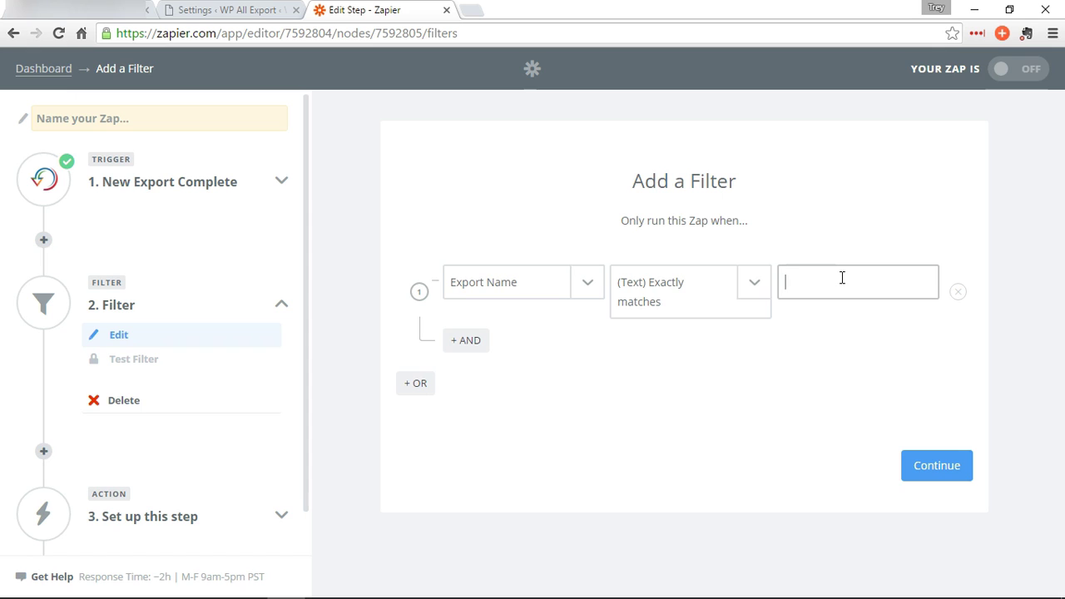
text(Users Export)
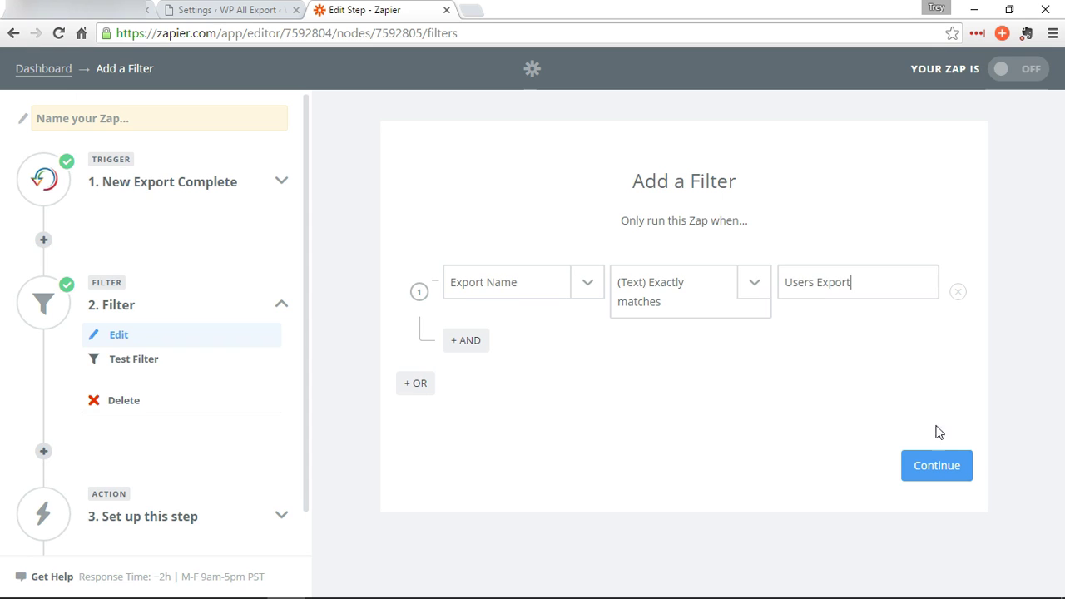
click(943, 469)
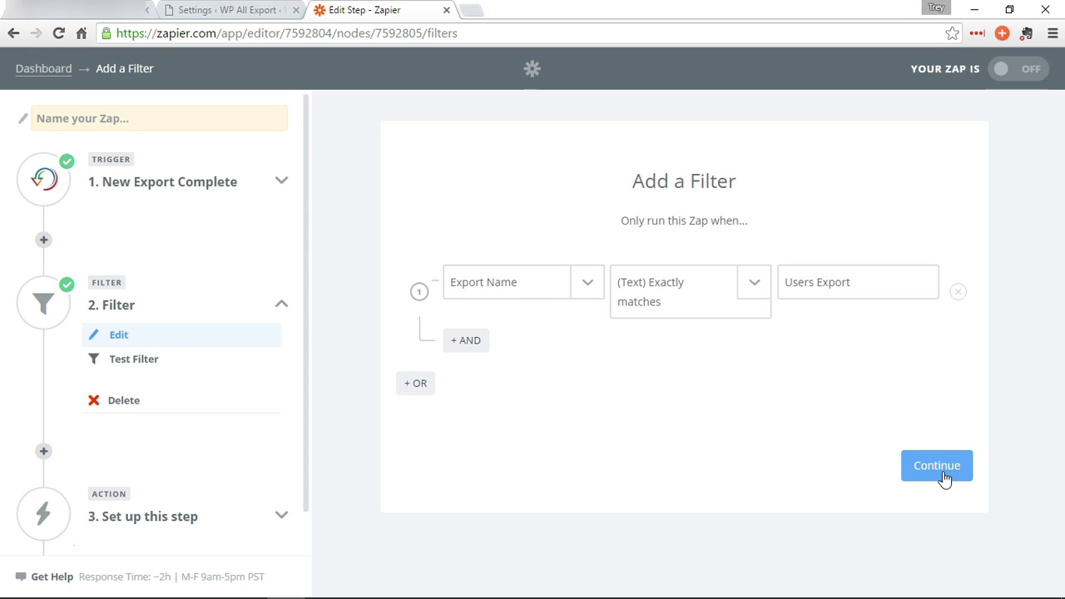
click(932, 423)
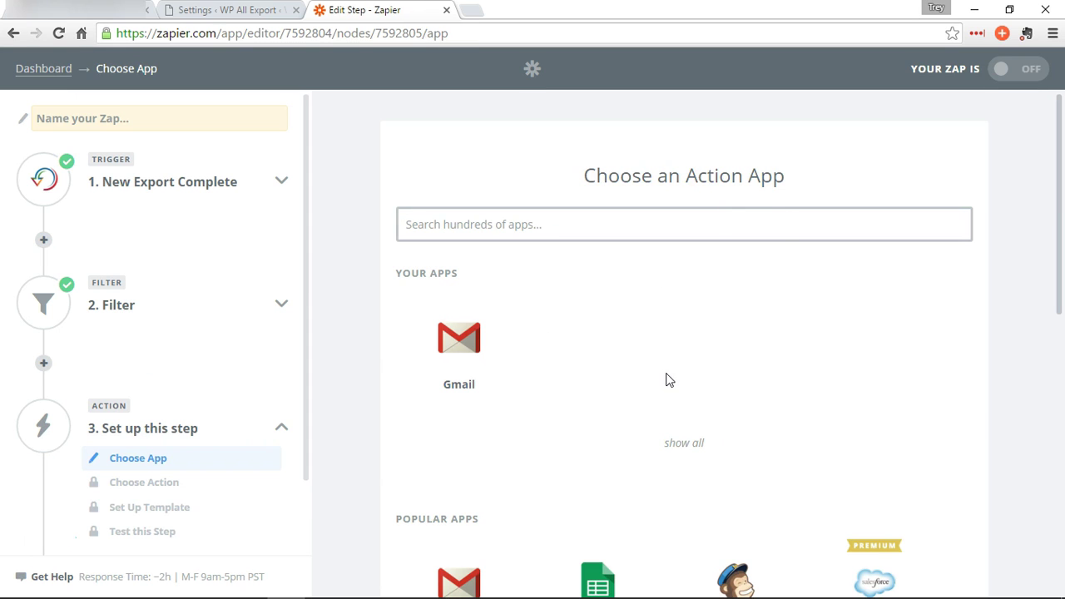
Step: Set the action to Gmail's Send Email and save Gmail Account #1 as its account
click(464, 350)
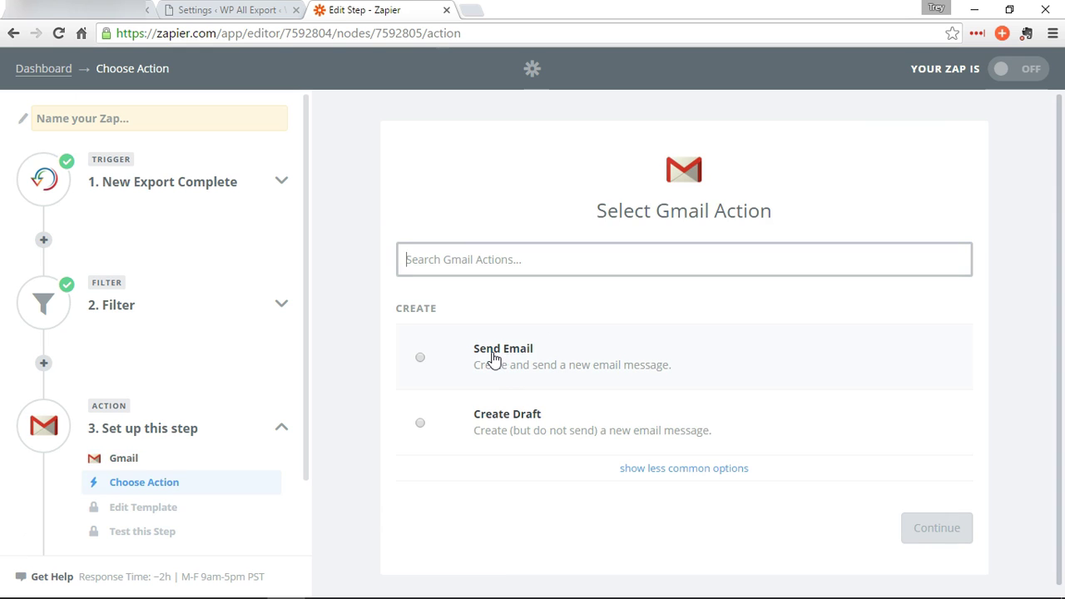
click(494, 358)
click(928, 537)
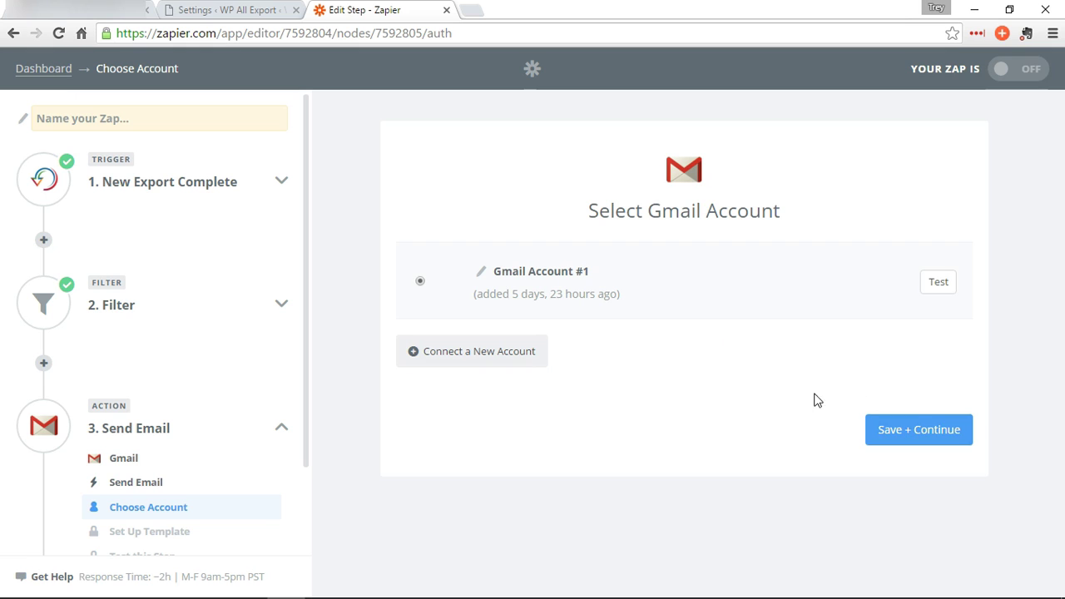
click(923, 440)
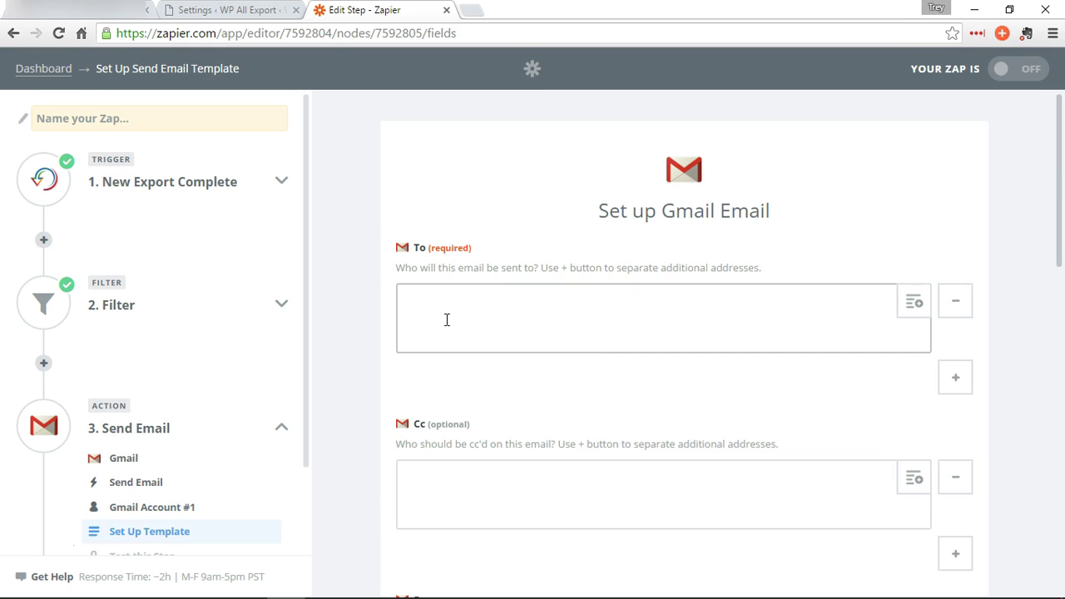
Step: Enter the recipient's e-mail address and set the subject to "New users in the past 7 days:" followed by the Records Exported value
click(447, 319)
text(gmail.com)
scroll(447, 319, down, 7)
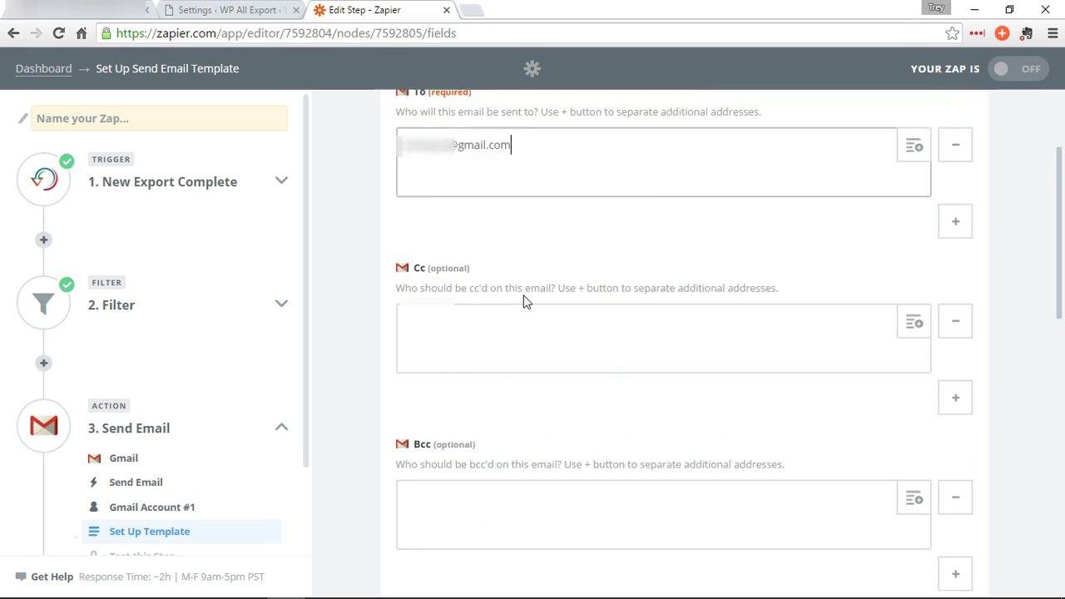
click(475, 386)
scroll(376, 328, down, 1)
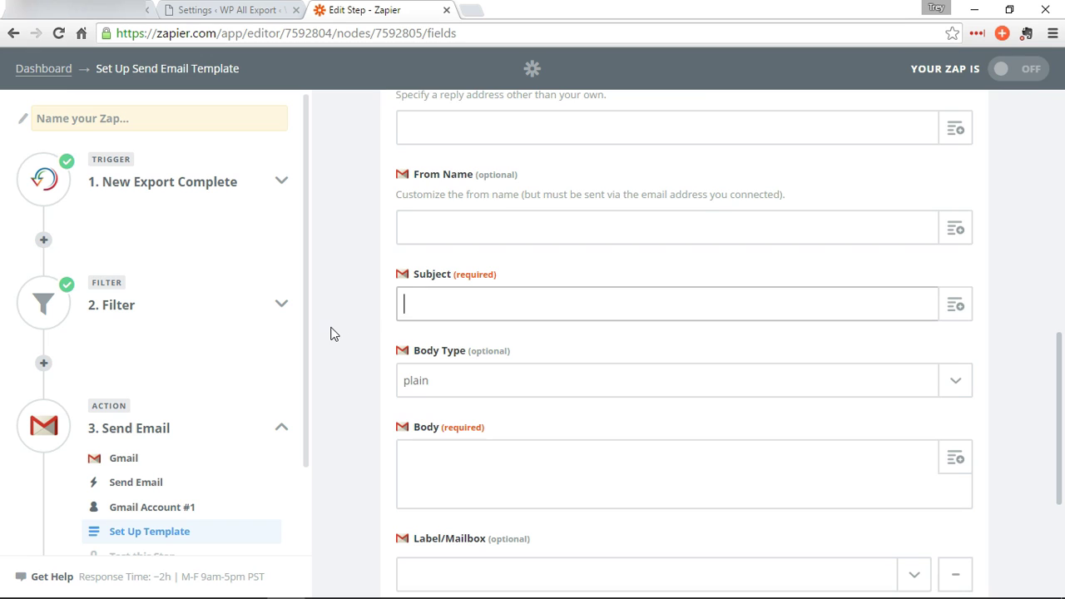
text(New users in the past 7 days:)
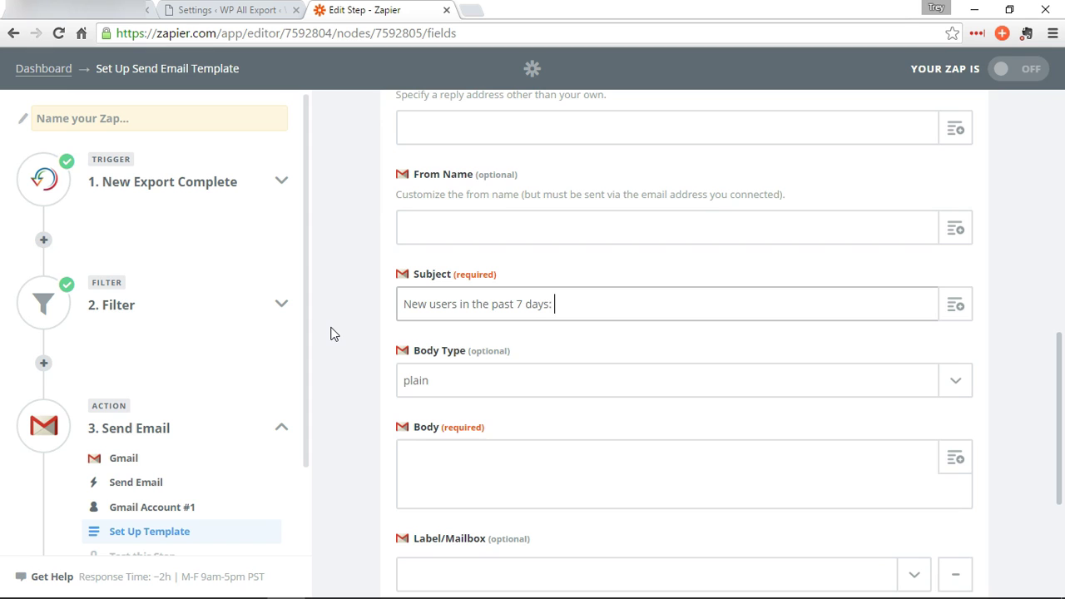
click(961, 307)
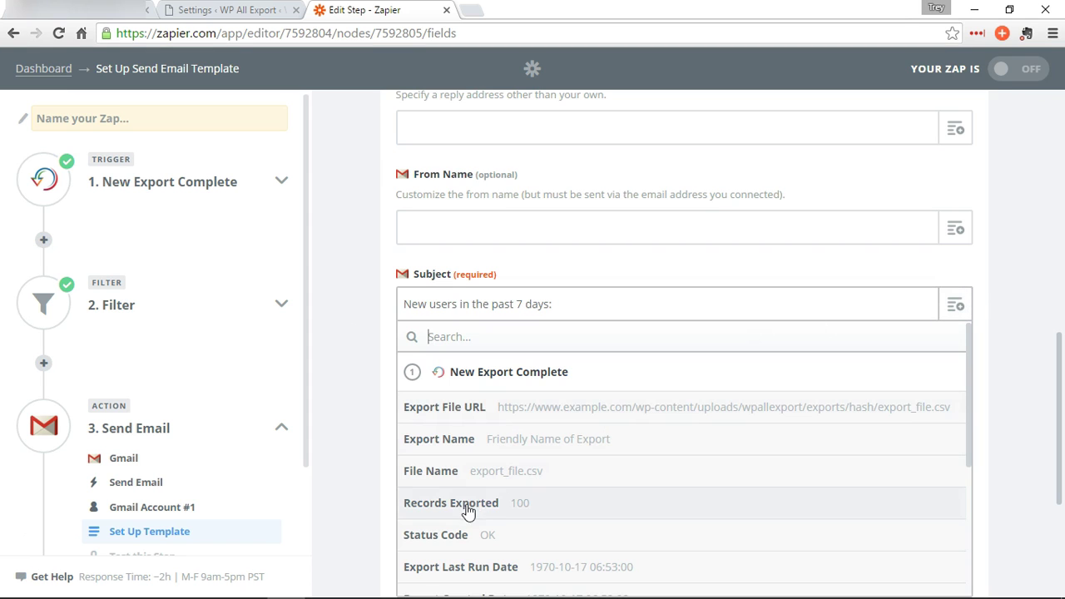
click(486, 507)
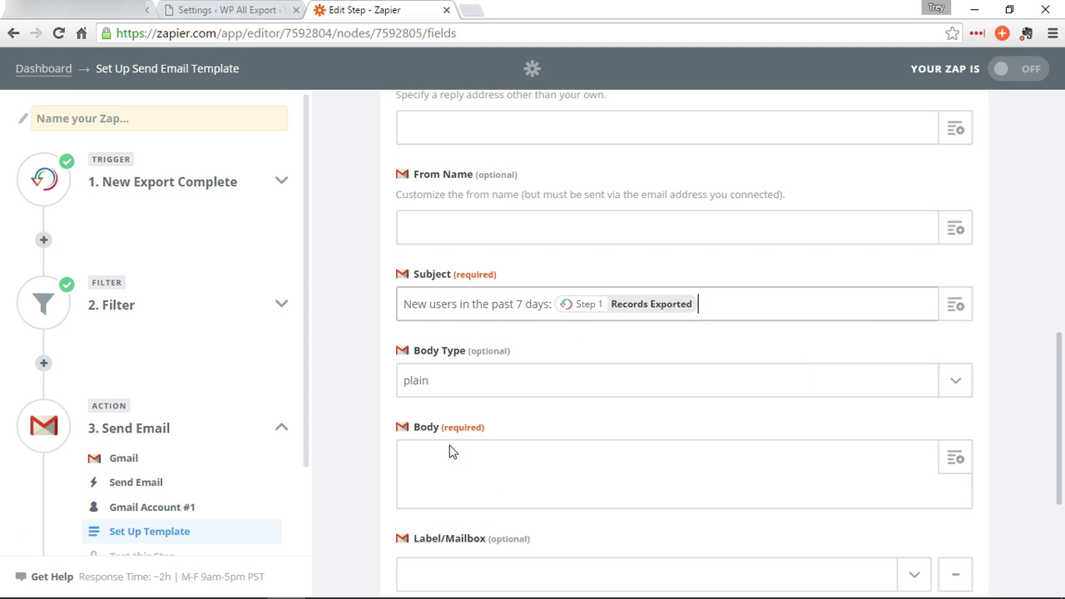
Step: Start the email body with "New users in the past 7 days:" followed by the Records Exported value
scroll(562, 434, down, 1)
click(480, 388)
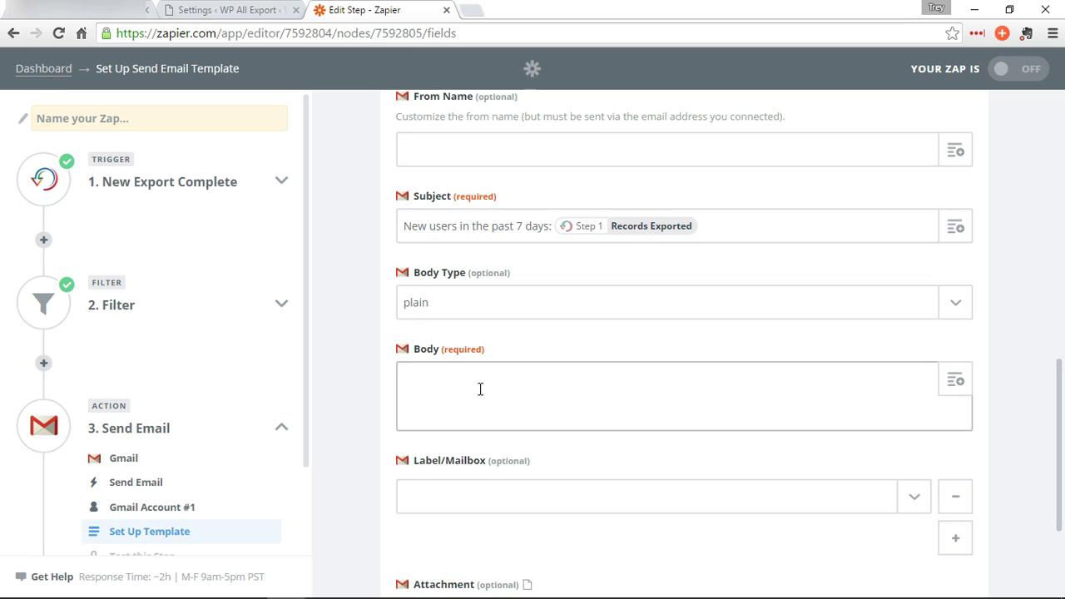
text(New users in the past 7 days:)
click(957, 383)
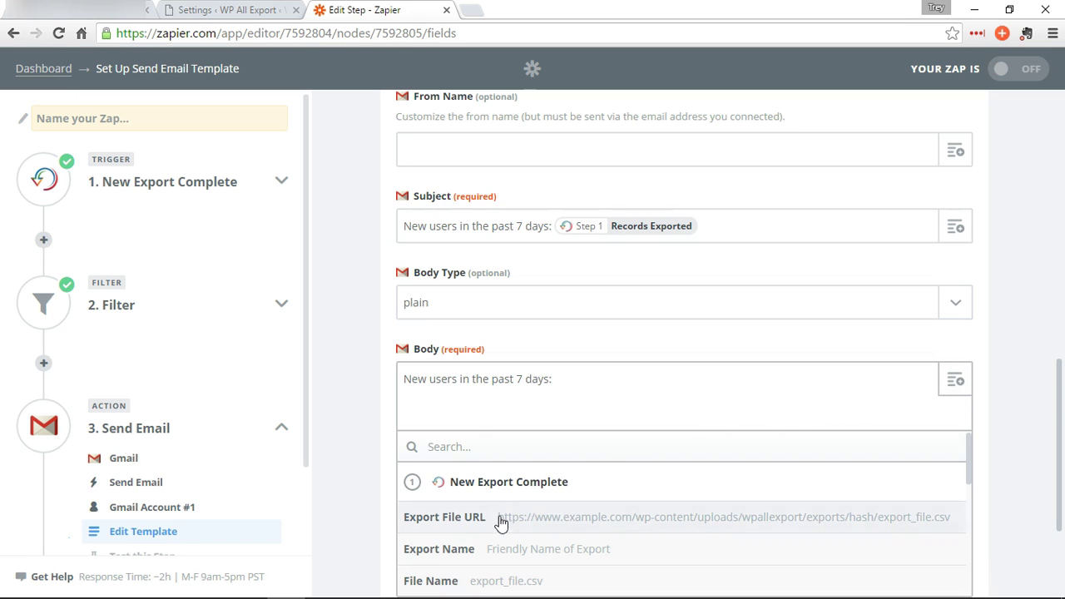
scroll(501, 522, down, 1)
click(471, 543)
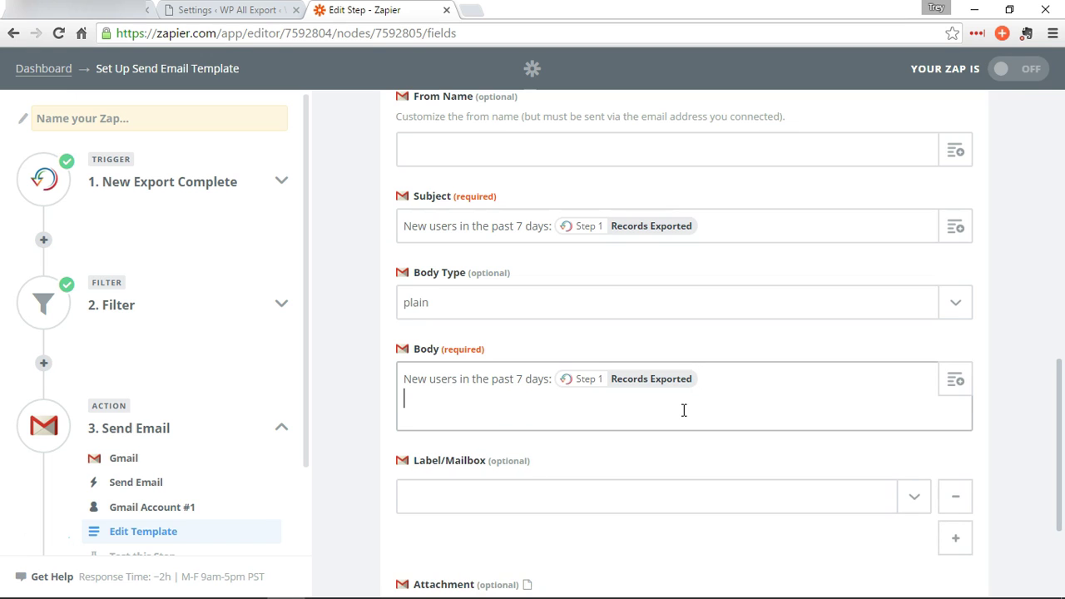
Step: Add a separate "Data file:" line to the email body, followed by the Export File URL value
key(Return)
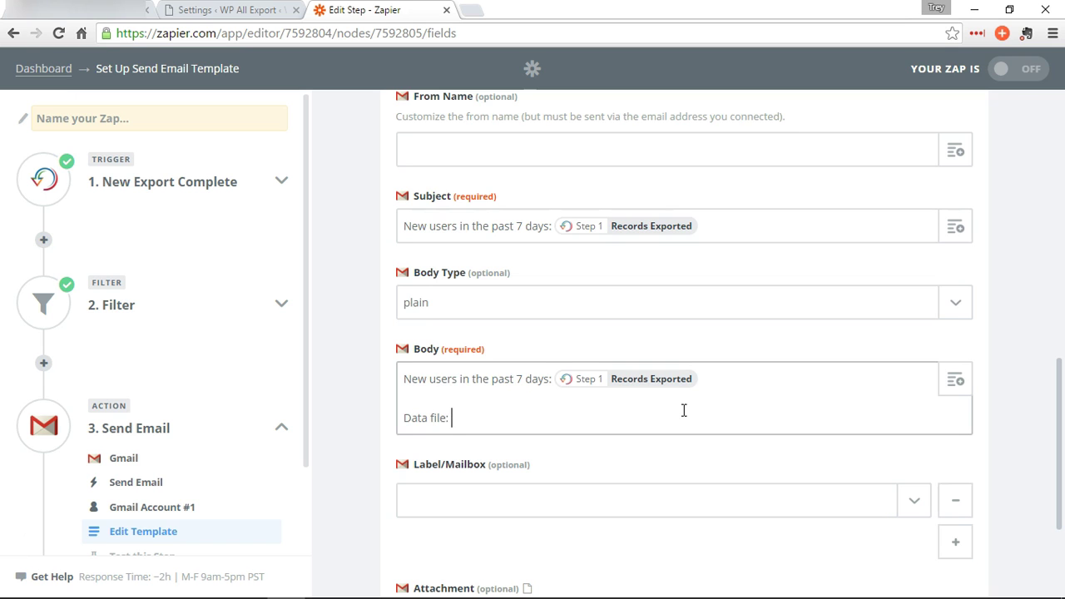
scroll(1006, 365, down, 1)
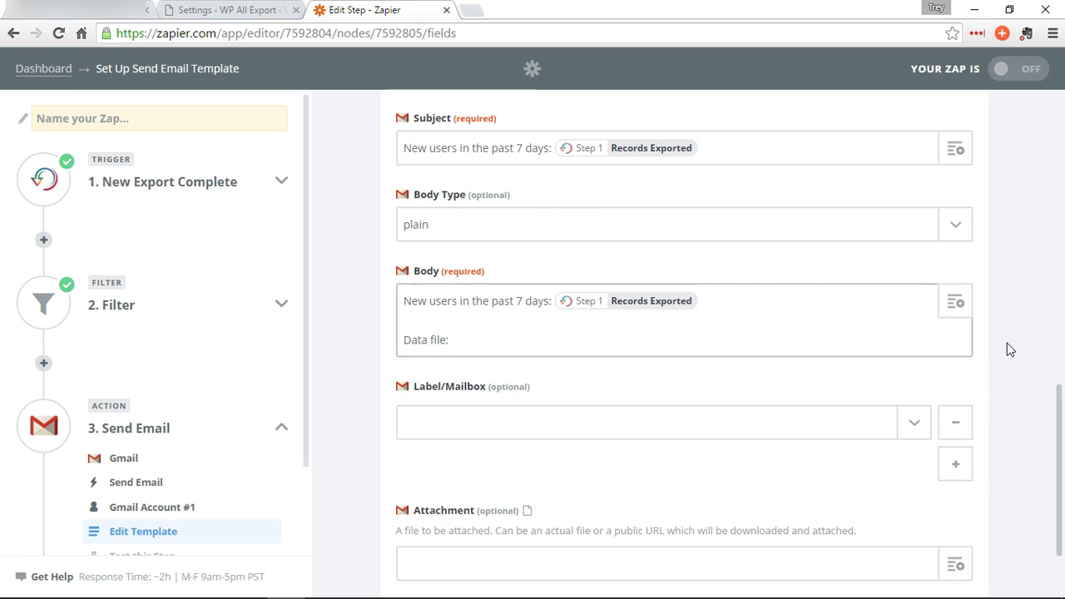
click(963, 310)
click(478, 442)
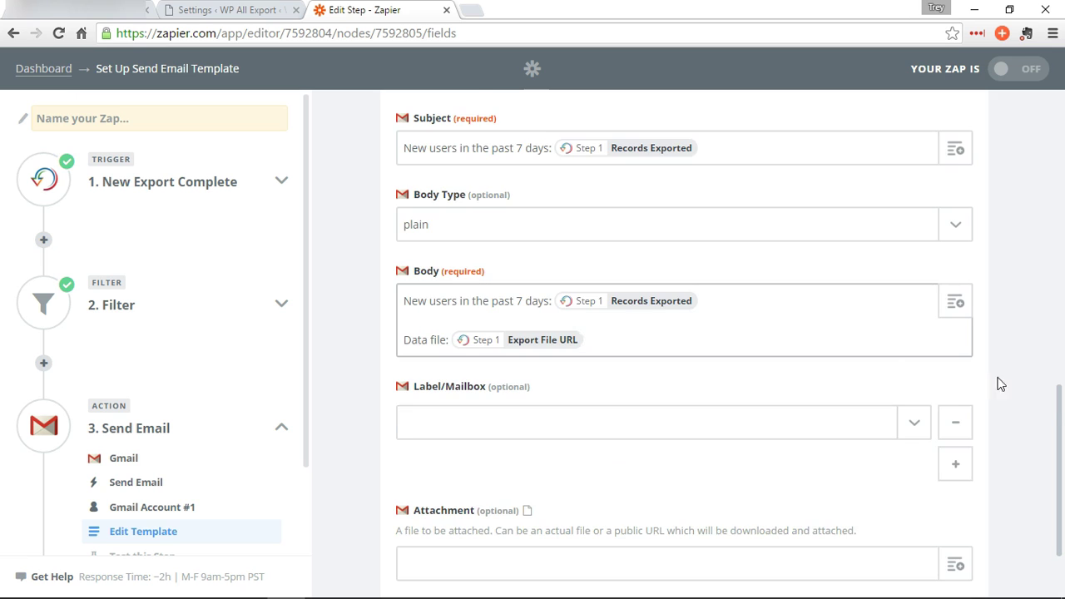
Step: Continue from the email template, review the Gmail sample, and skip its test to finish the action
scroll(1031, 312, down, 2)
click(934, 521)
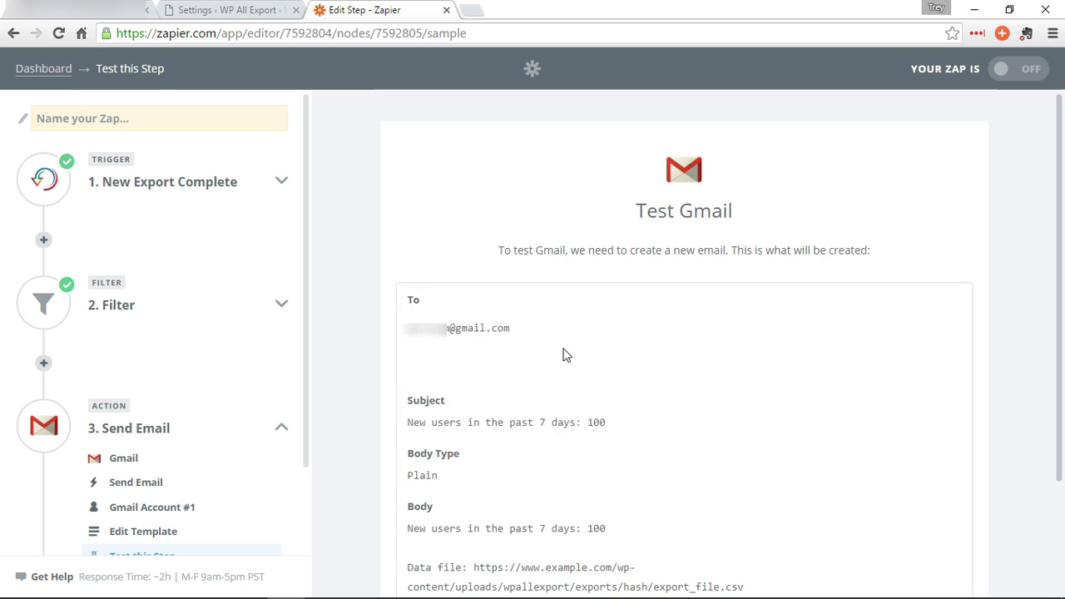
scroll(578, 355, down, 2)
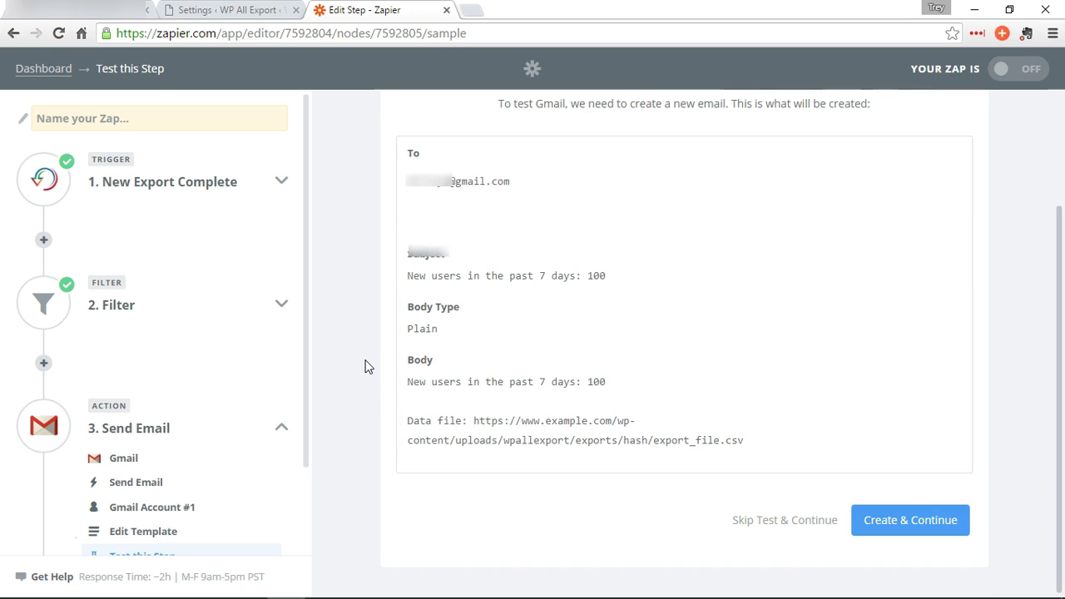
click(772, 523)
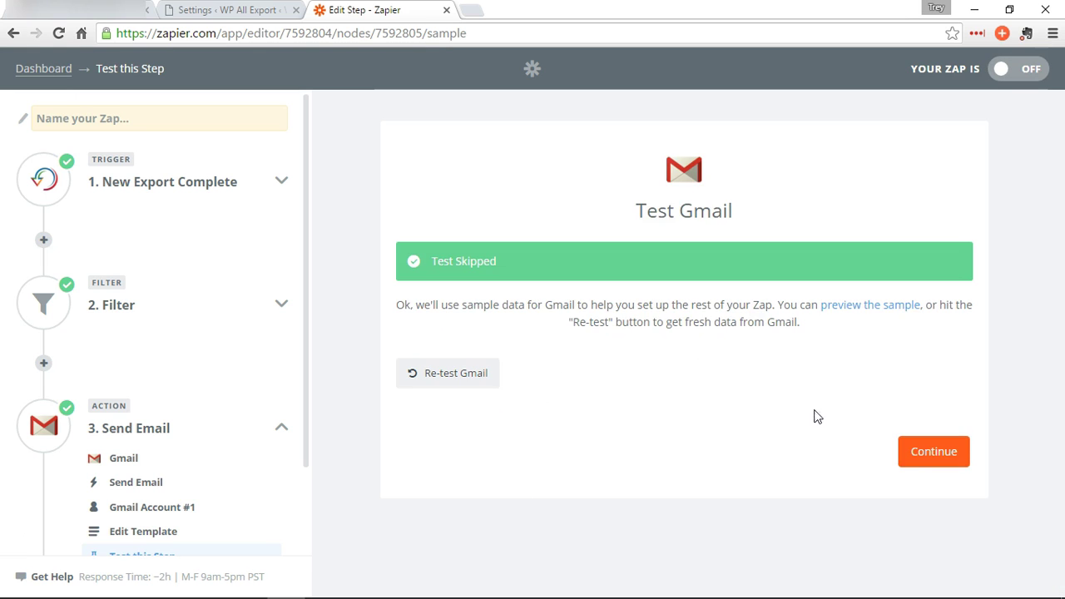
click(933, 452)
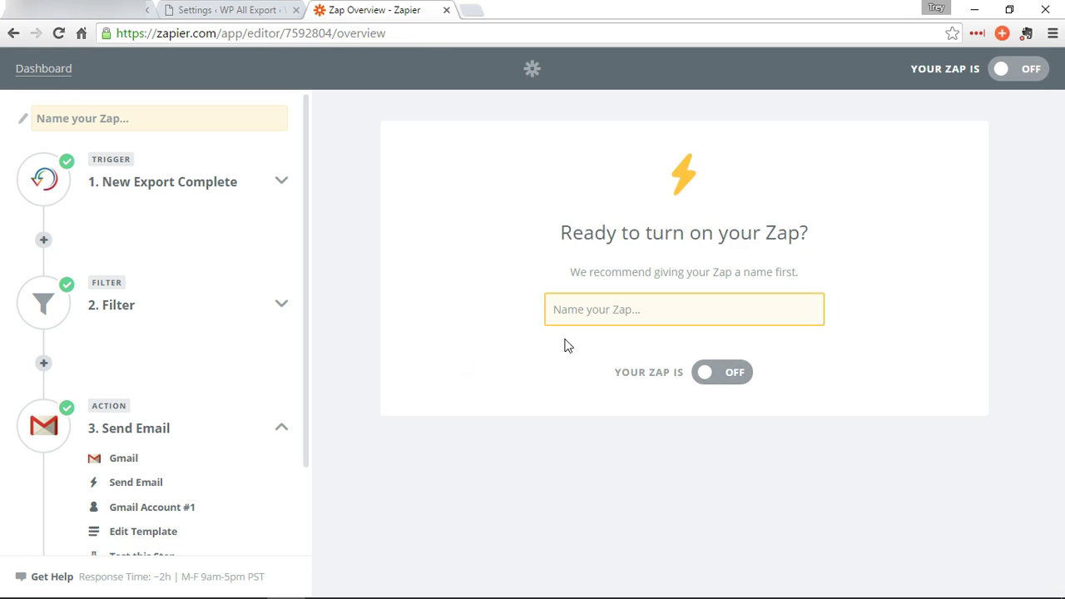
Step: Name the Zap Users Export, turn it on, and go to the Zapier dashboard
click(626, 312)
text(Users Export)
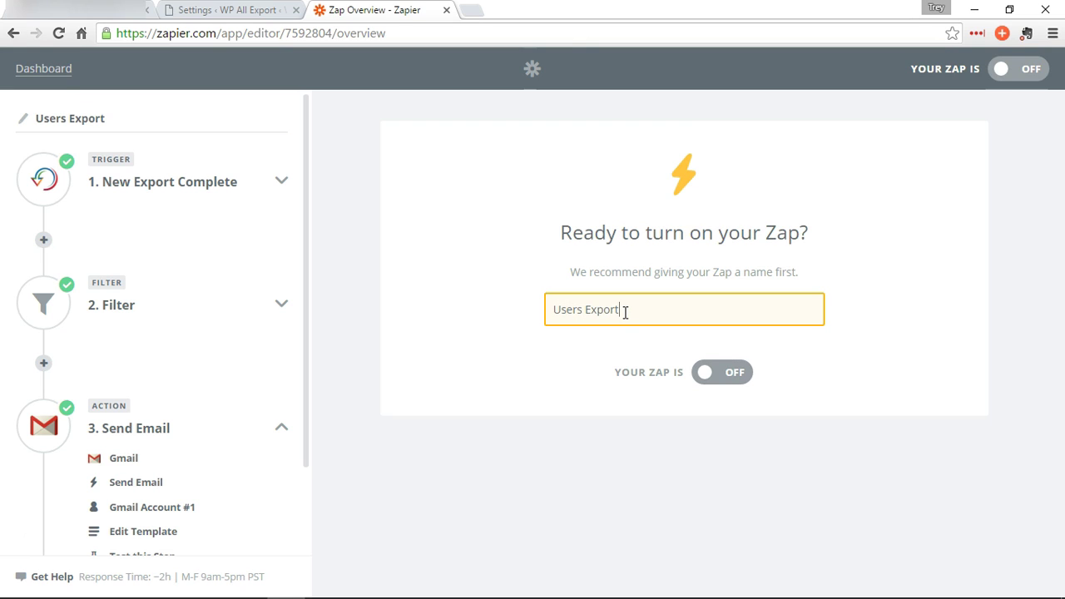
click(732, 373)
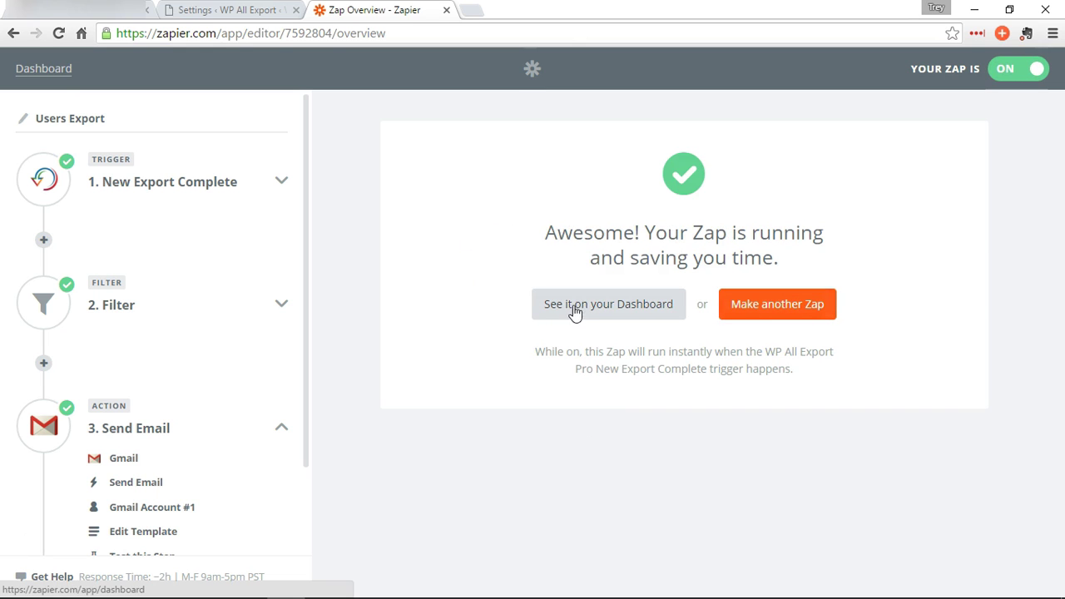
click(574, 312)
Step: Switch to the WordPress admin and run the existing Import Users import from new_users.csv in WP All Import
key(ctrl+Page_Up)
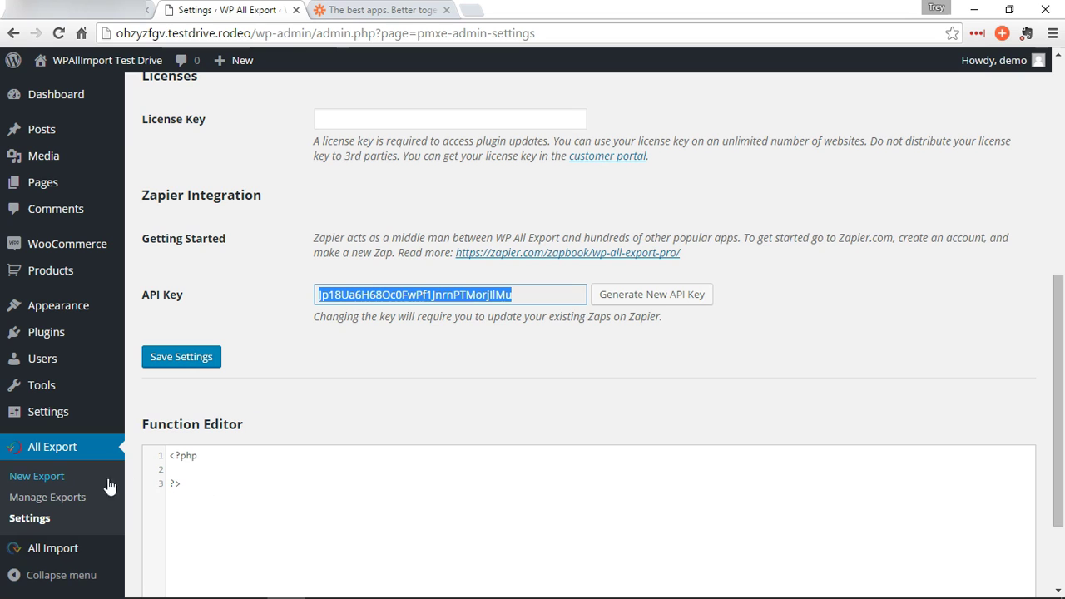
click(81, 497)
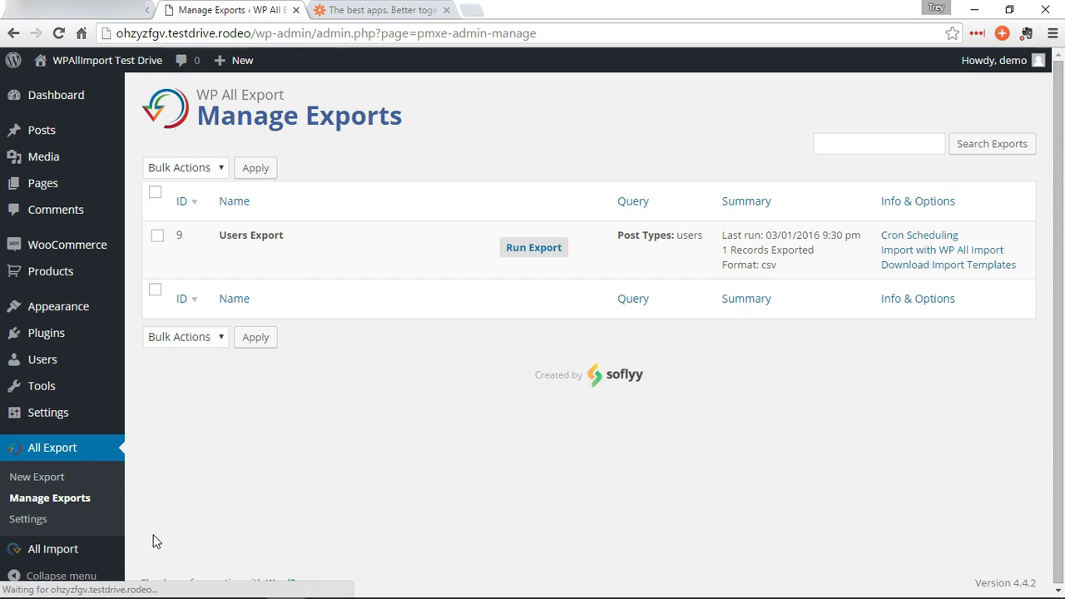
mouse_move(108, 556)
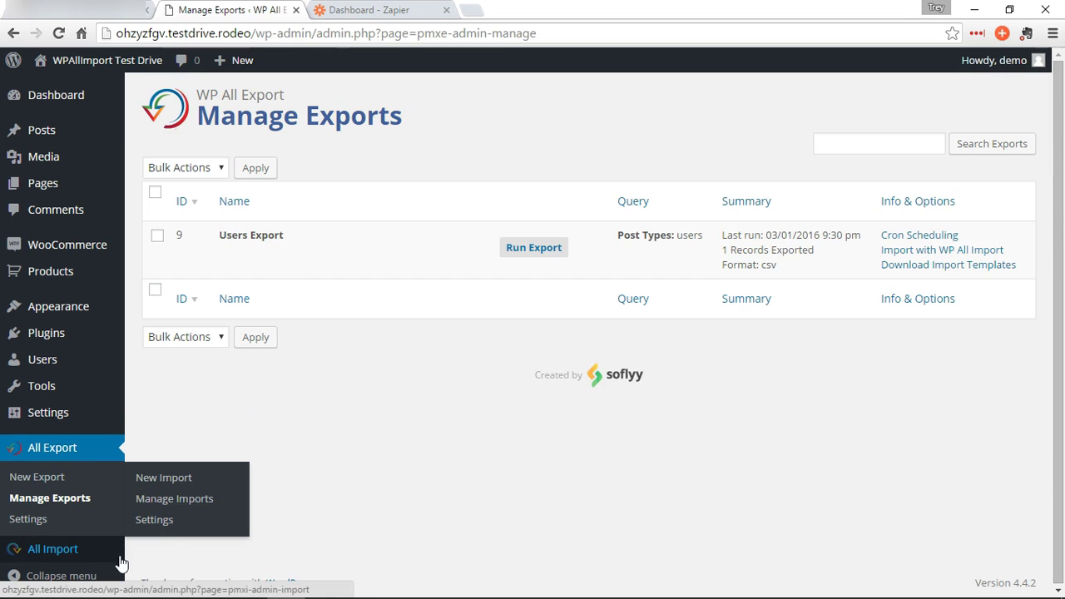
click(172, 500)
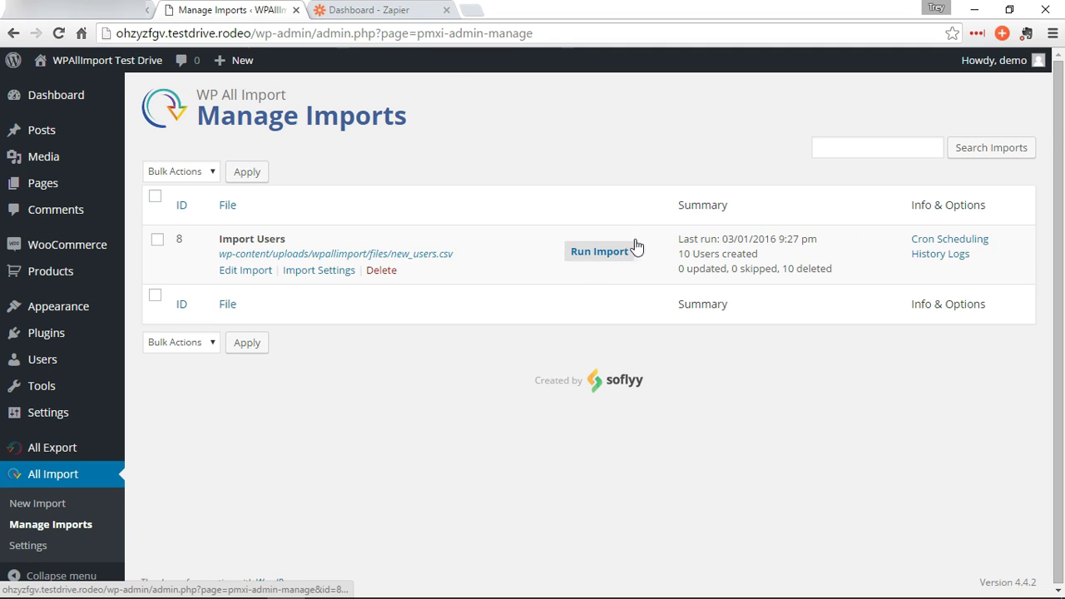
click(595, 254)
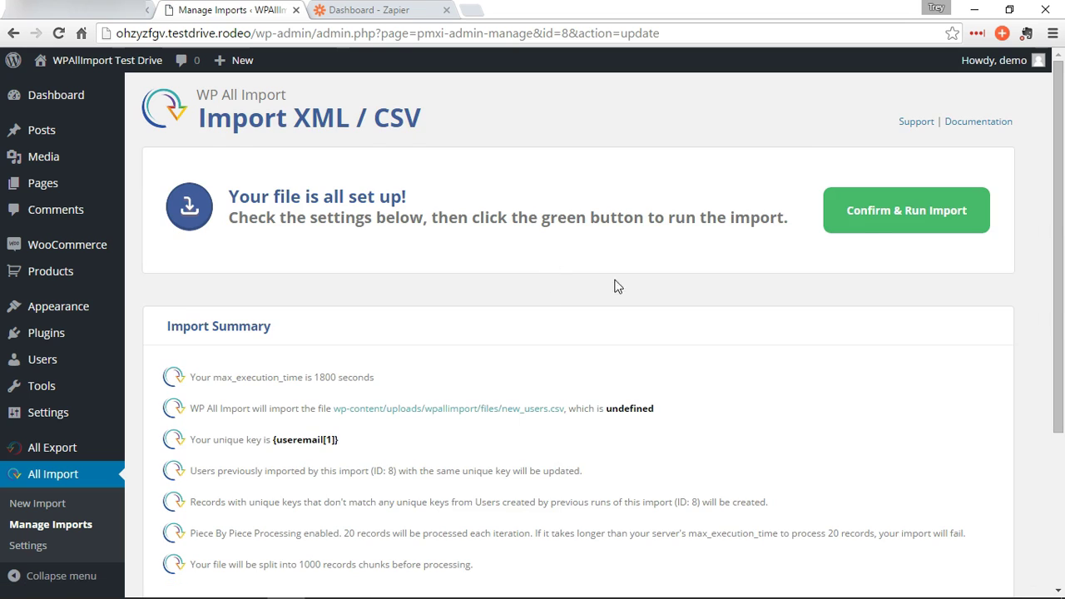
click(872, 214)
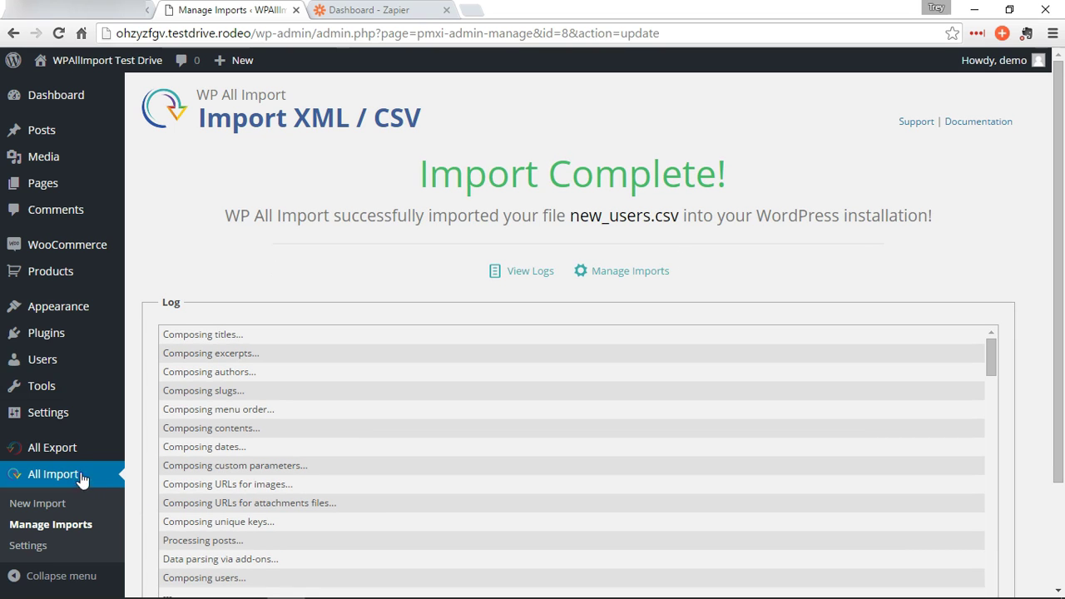
Step: Open the existing exports in WP All Export and run Users Export with its current settings
mouse_move(74, 450)
click(171, 471)
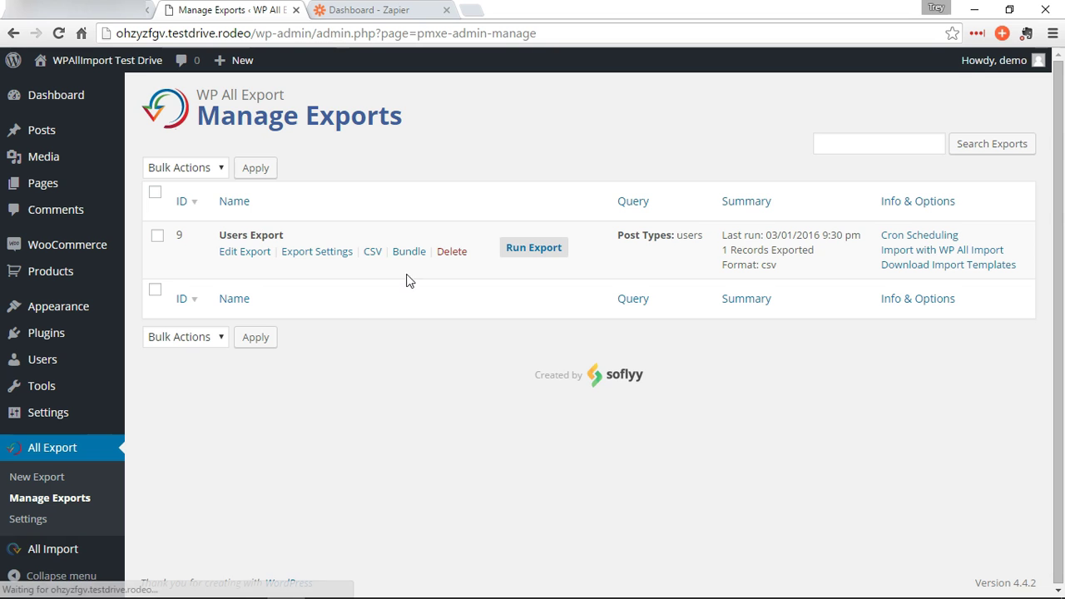
click(534, 250)
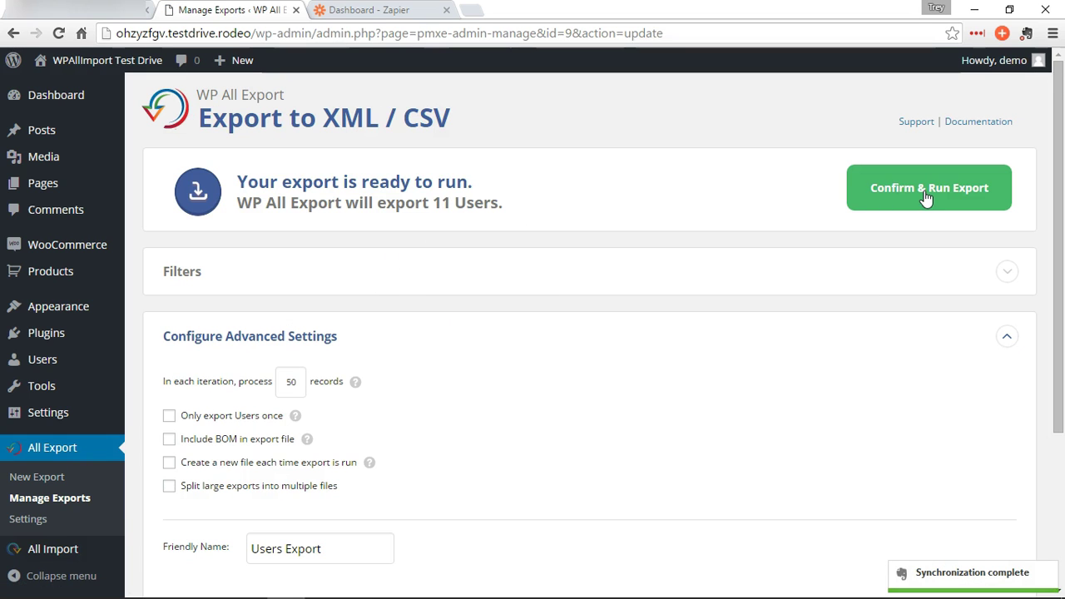
click(924, 190)
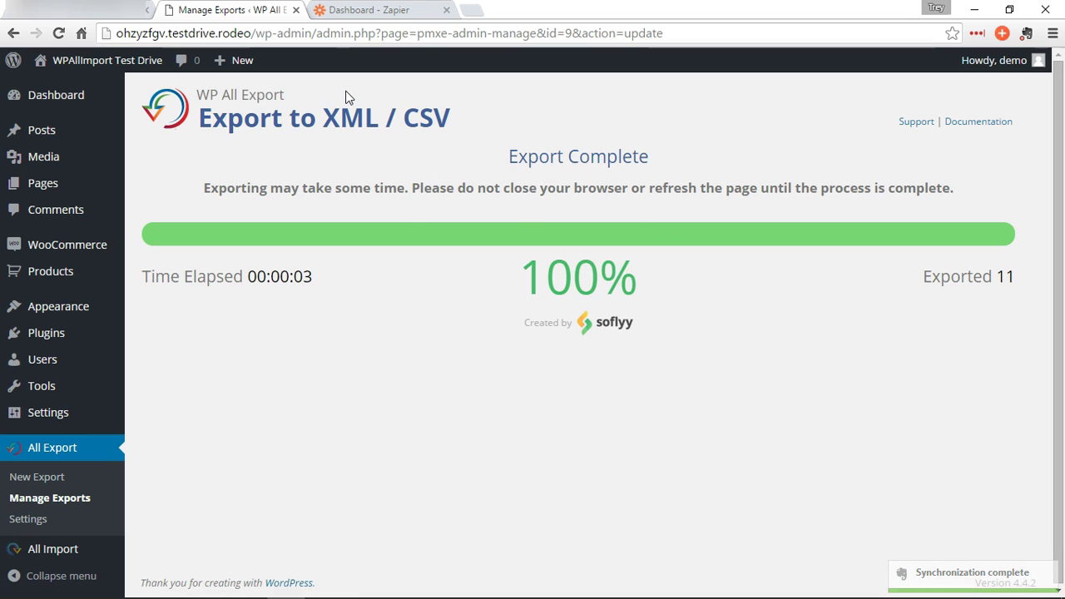
Step: Switch to the Gmail inbox, refresh it, and read the new-users summary email sent by the Zap
click(58, 10)
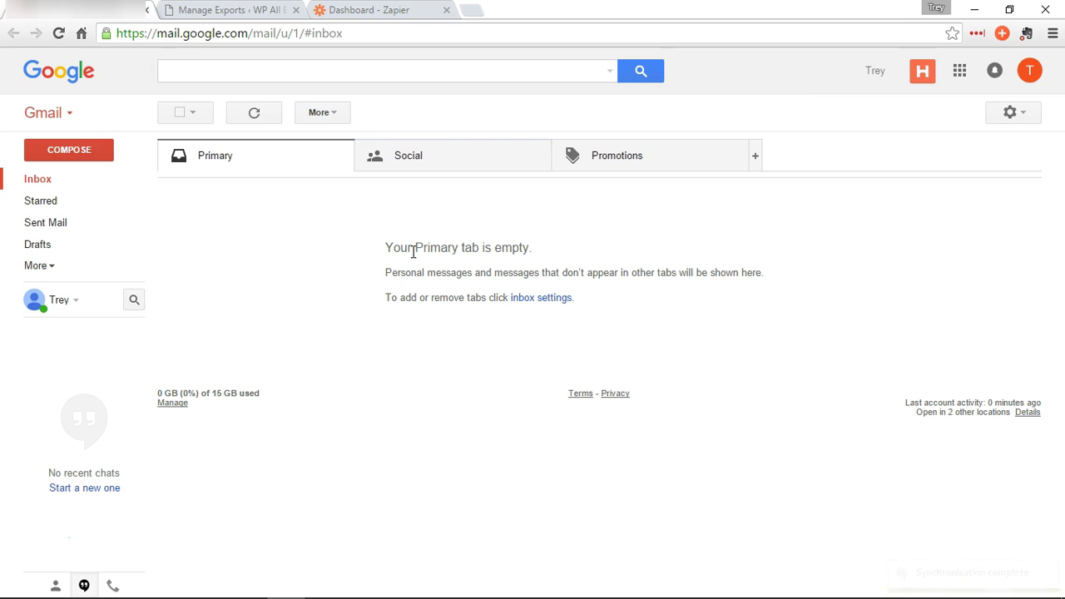
click(257, 115)
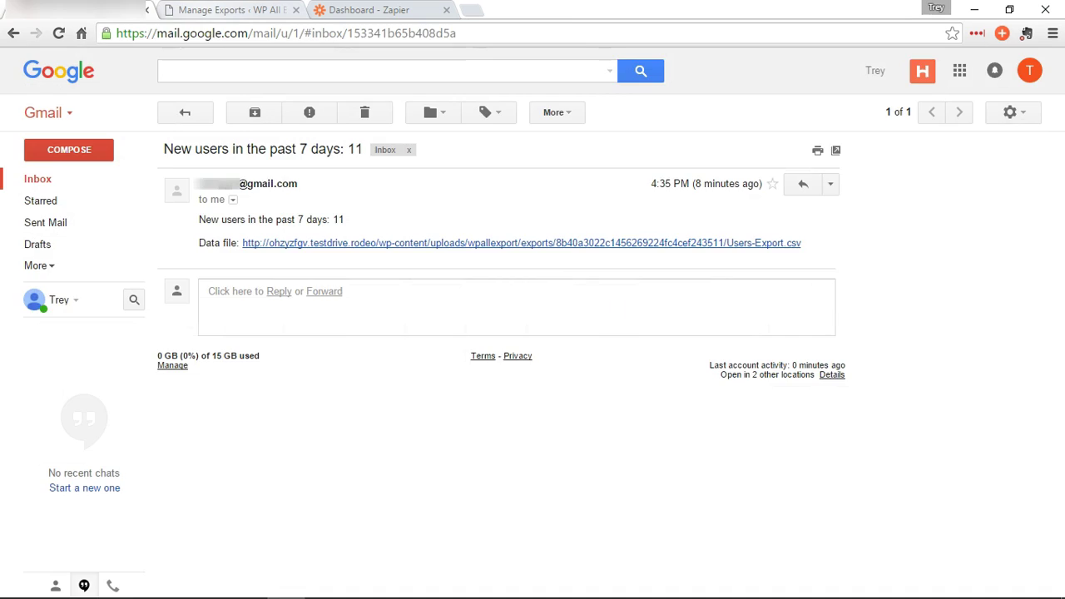
Step: Return to the WordPress admin and view the Cron Scheduling instructions for Users Export
key(ctrl+Tab)
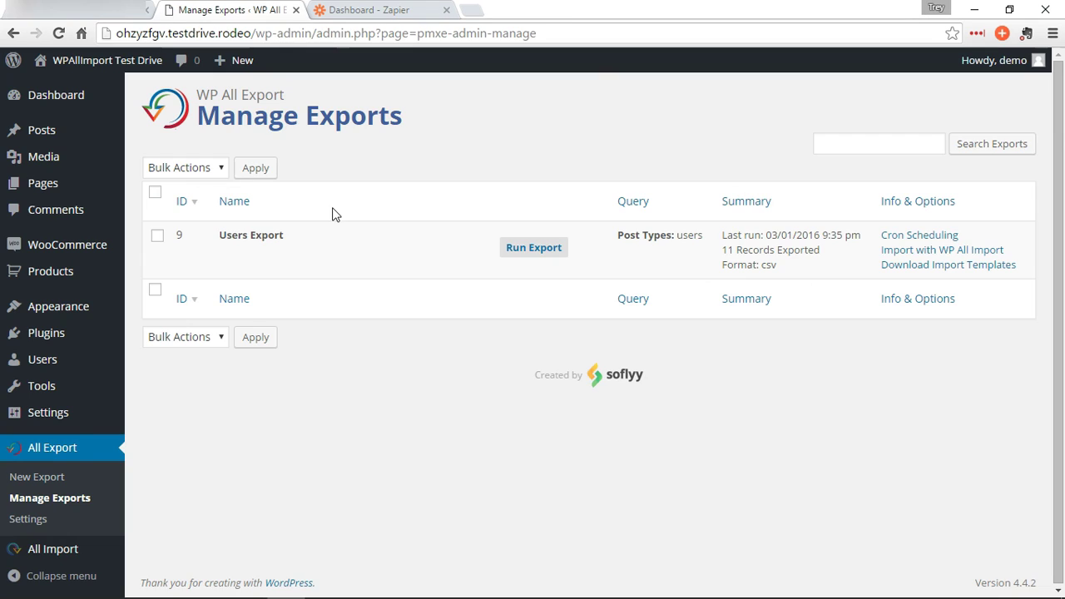
click(909, 238)
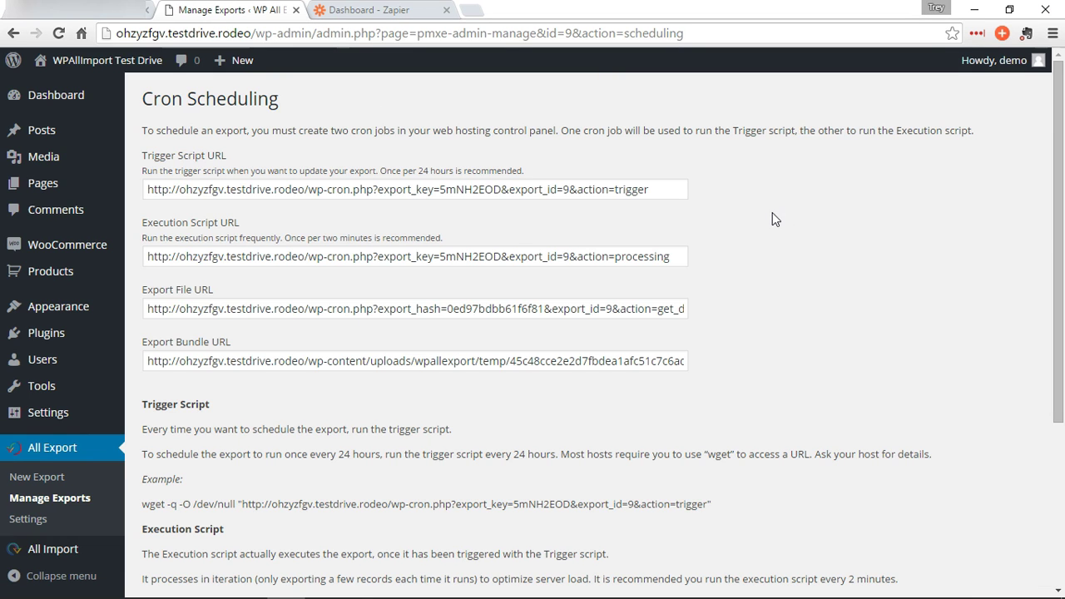